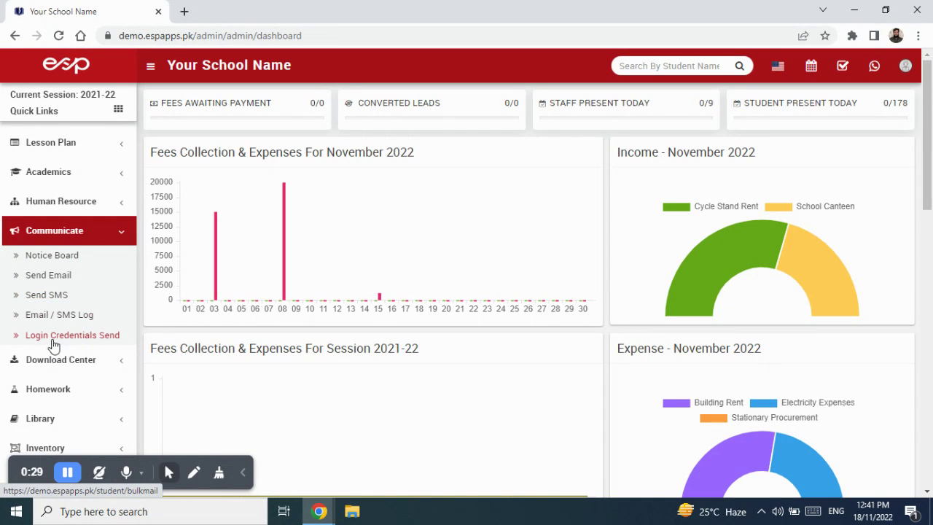
# Open the Login Credentials Send page and list the students of class 1, section Blue
pyautogui.click(105, 339)
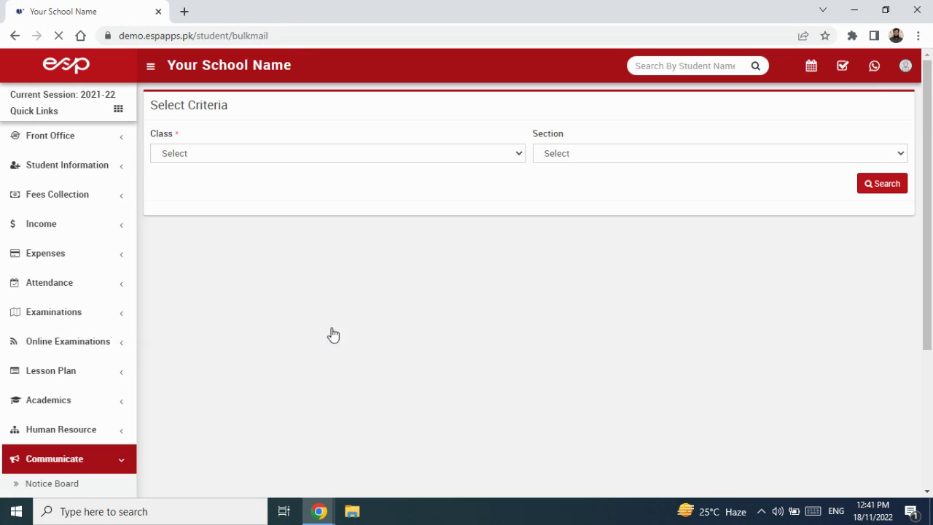
pyautogui.click(434, 154)
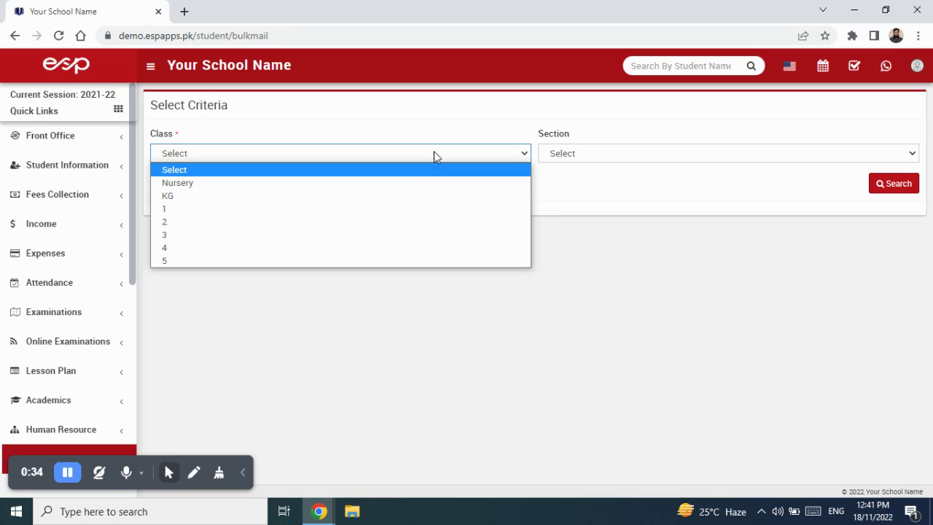
pyautogui.click(423, 205)
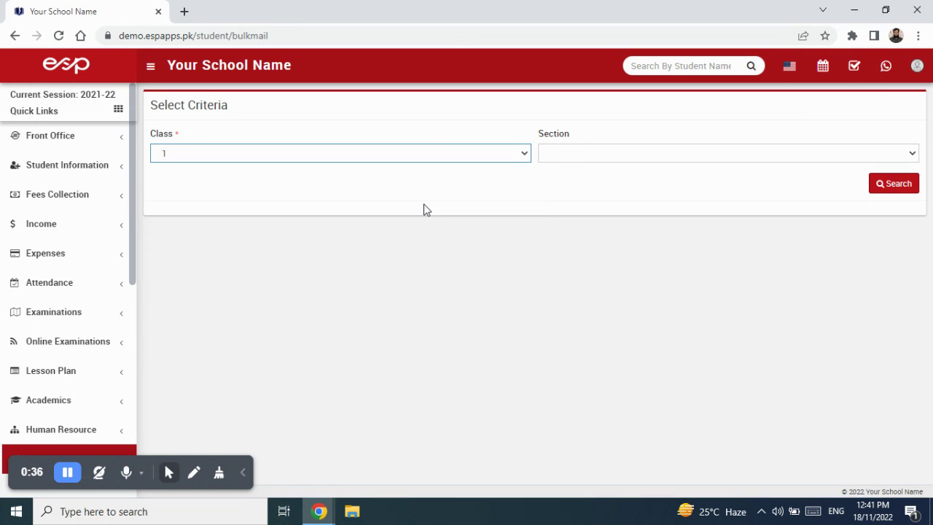
pyautogui.click(632, 155)
pyautogui.click(610, 185)
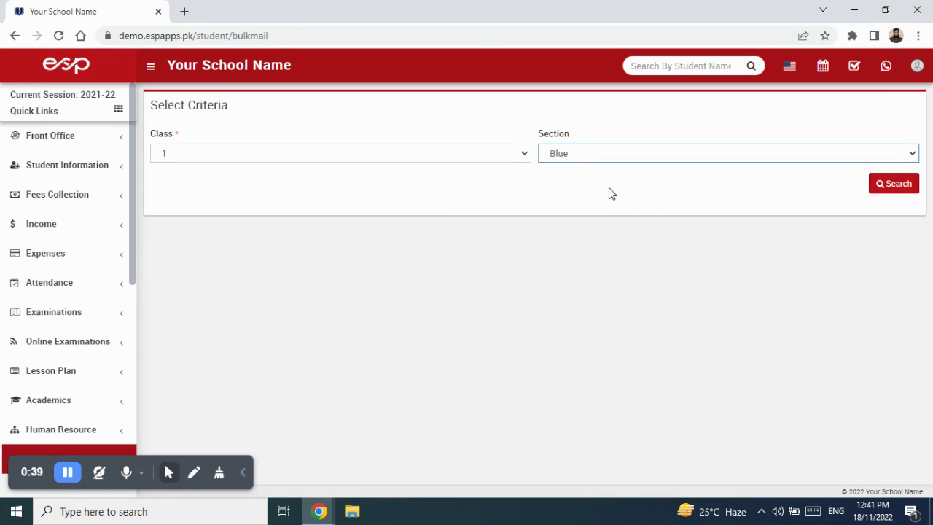
pyautogui.click(896, 185)
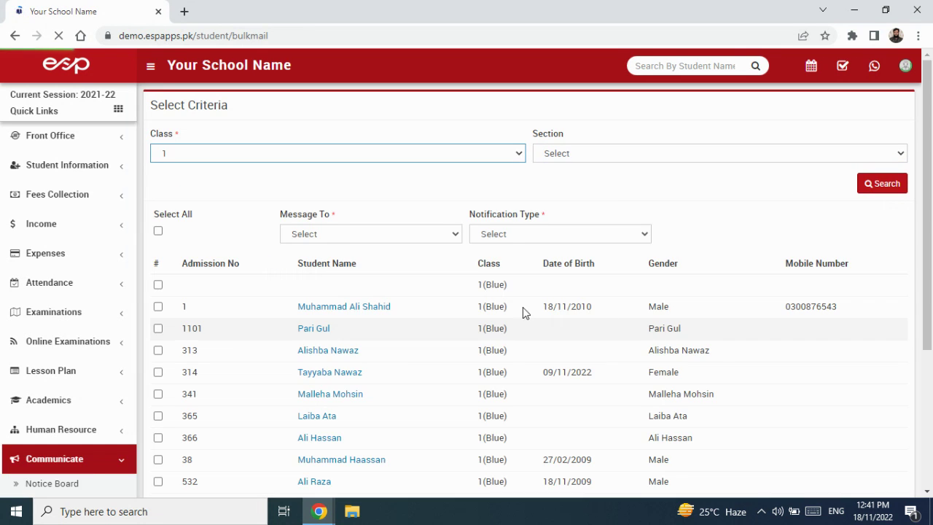
# Look through the class 1 Blue student list and the recipient and notification type options above it
pyautogui.scroll(-2, 525, 311)
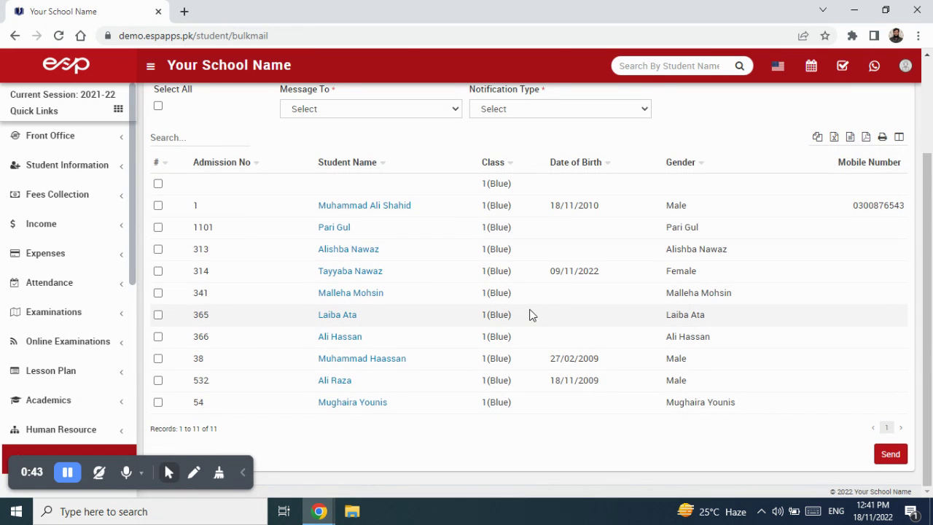
pyautogui.scroll(2, 530, 314)
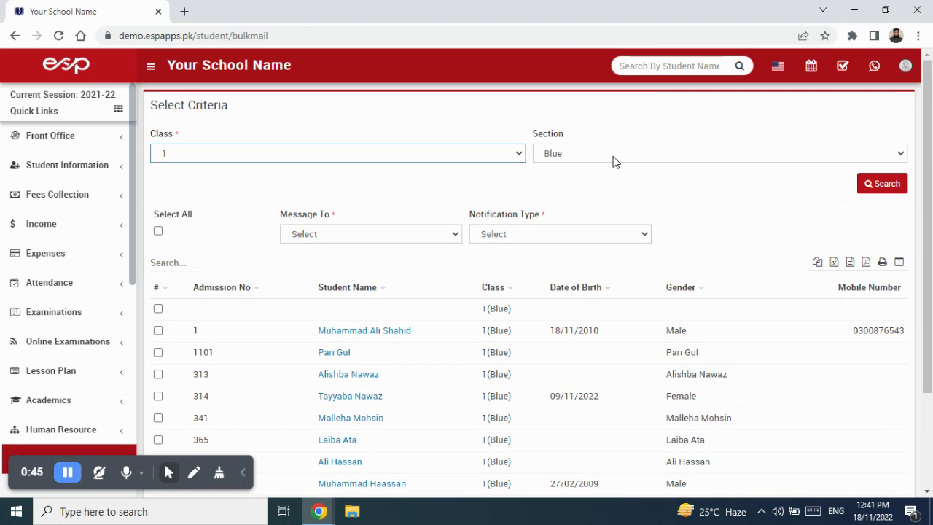
pyautogui.scroll(-2, 457, 241)
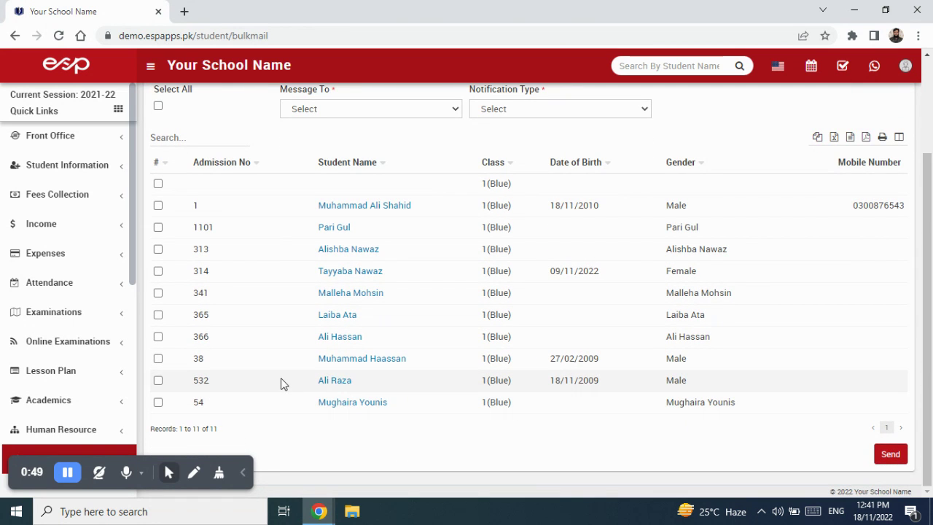
pyautogui.scroll(1, 284, 308)
pyautogui.scroll(-1, 284, 306)
pyautogui.scroll(2, 284, 306)
pyautogui.scroll(-2, 91, 321)
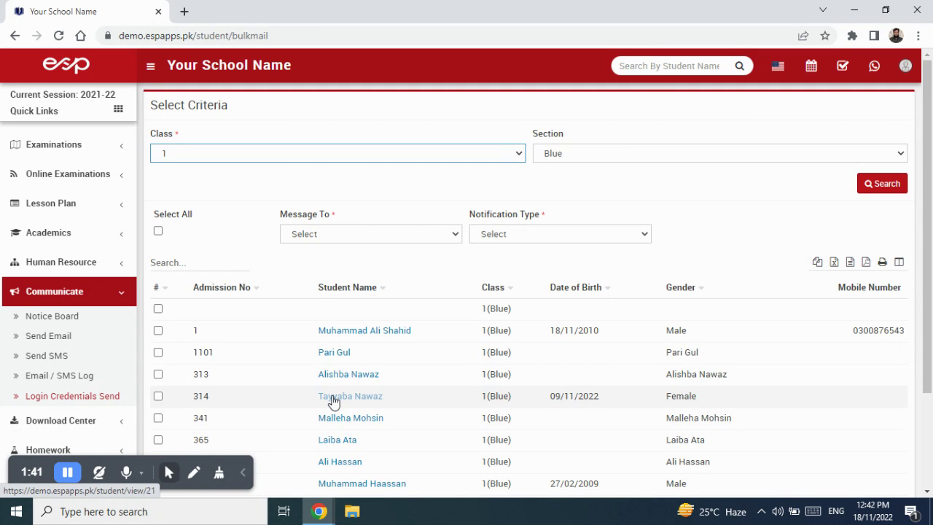
# Open the Student Details page from Student Information in a new browser tab
pyautogui.click(97, 301)
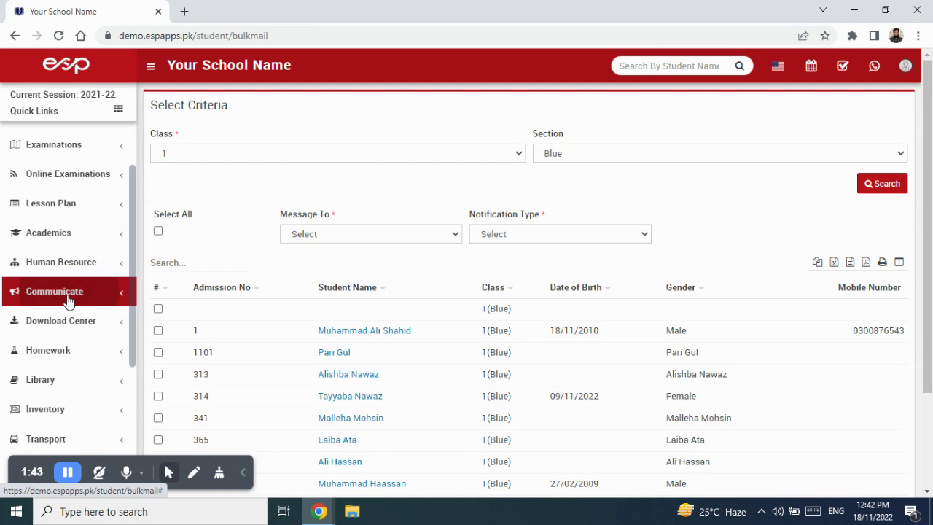
pyautogui.scroll(3, 97, 300)
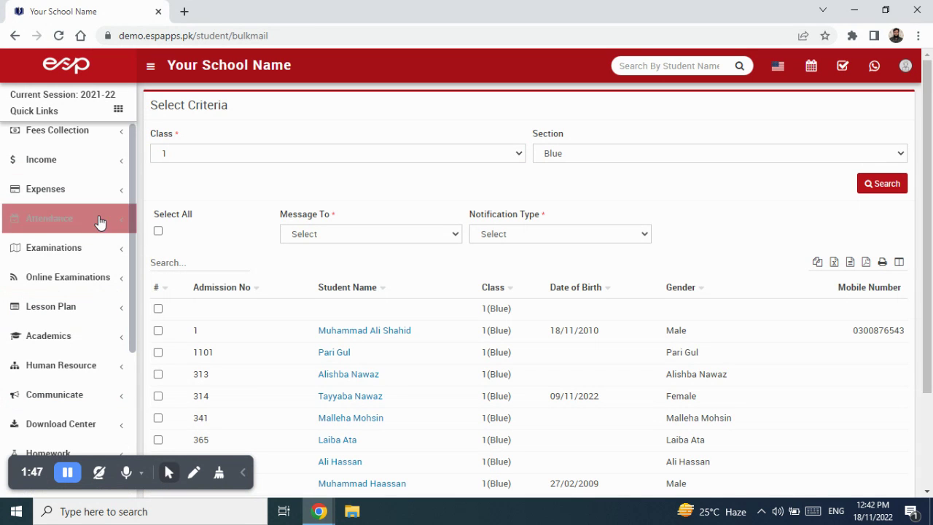
pyautogui.scroll(1, 75, 226)
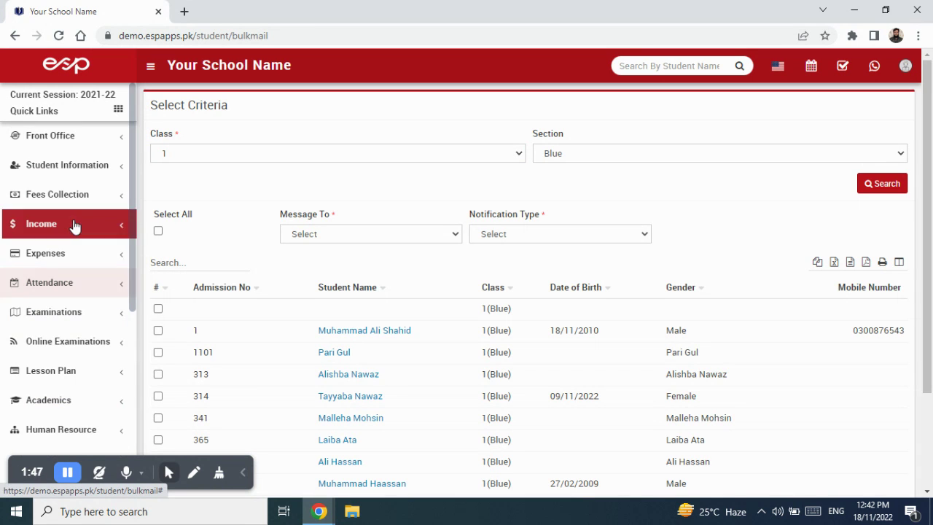
pyautogui.click(61, 169)
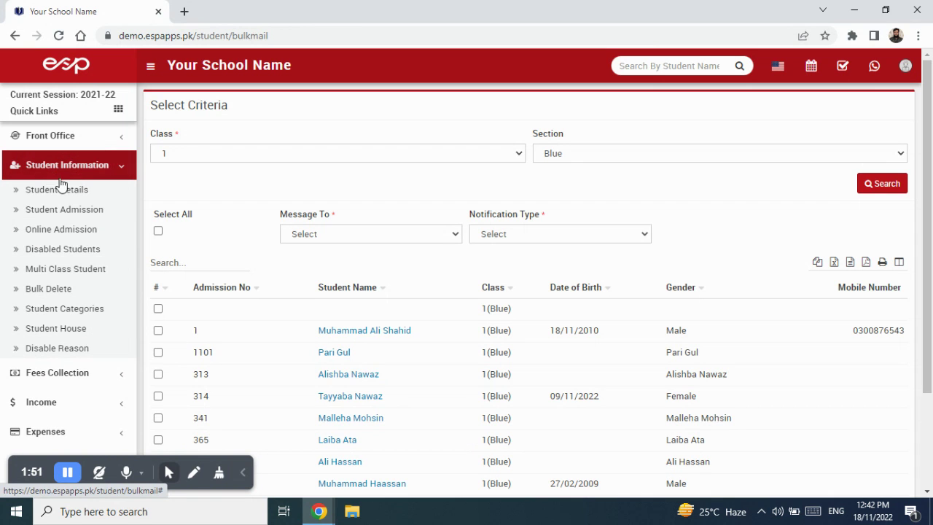
pyautogui.rightClick(63, 193)
pyautogui.click(95, 204)
pyautogui.click(247, 10)
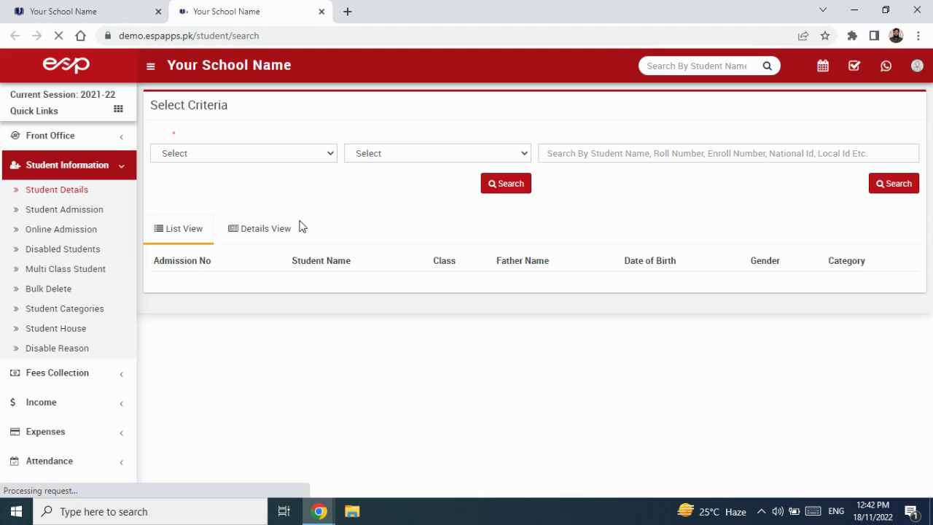
# Search Student Details for the students of class 1, section Blue
pyautogui.click(315, 153)
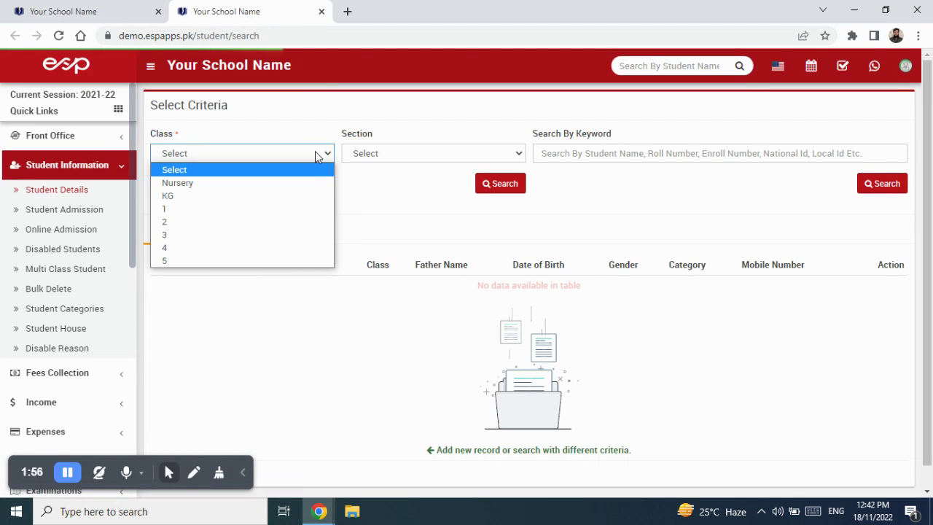
pyautogui.click(302, 210)
pyautogui.click(398, 155)
pyautogui.click(398, 187)
pyautogui.click(501, 184)
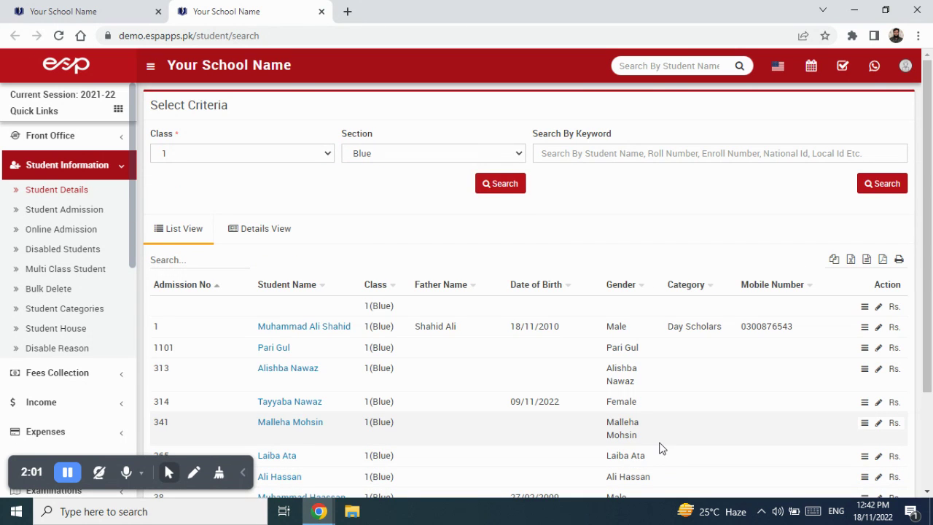
# Open the profile of the first named student in the list and view the parent and student login details
pyautogui.click(866, 331)
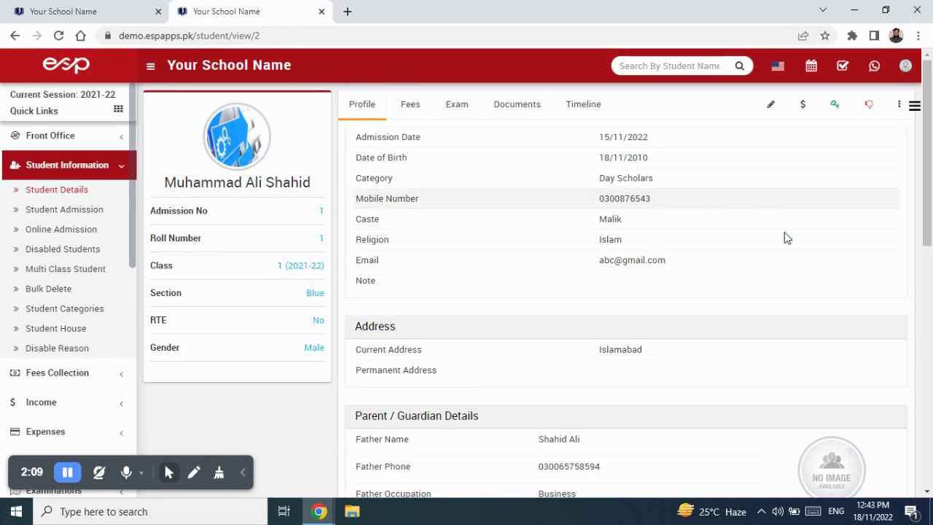
pyautogui.click(836, 107)
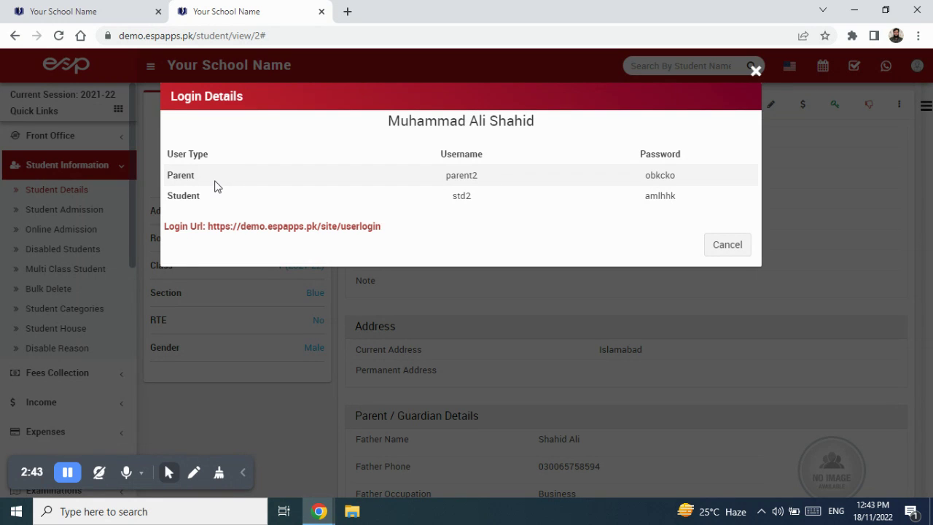
pyautogui.moveTo(387, 123); pyautogui.dragTo(543, 134)
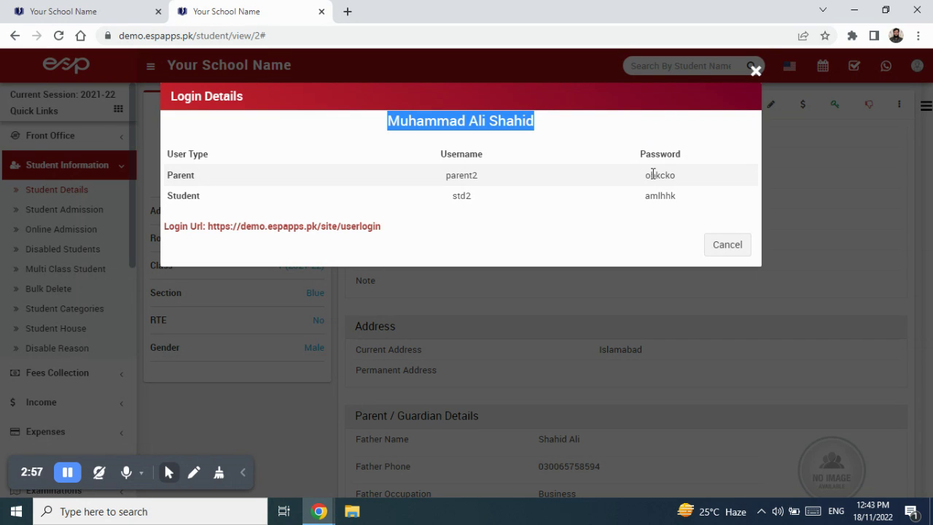
pyautogui.click(554, 235)
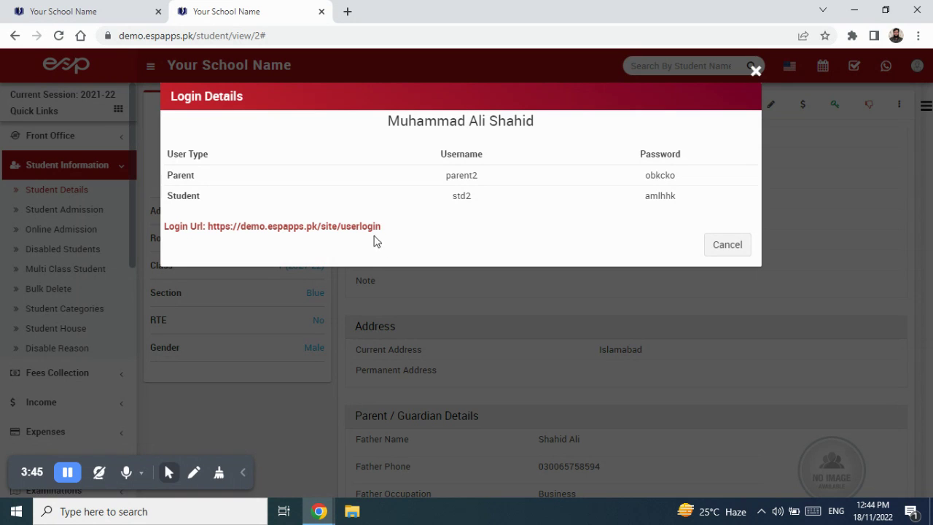
# Copy the login URL from the Login Details dialog and open it in a new browser tab
pyautogui.moveTo(381, 235); pyautogui.dragTo(208, 232)
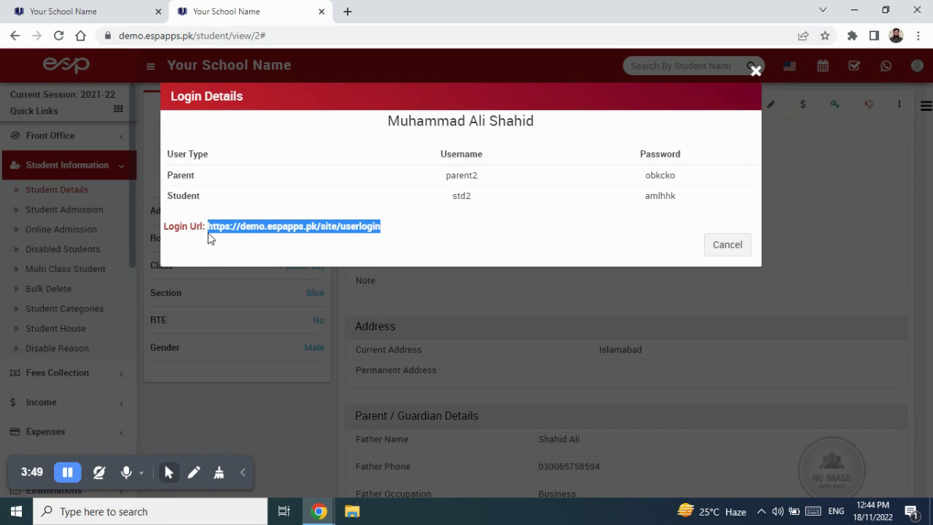
pyautogui.rightClick(279, 227)
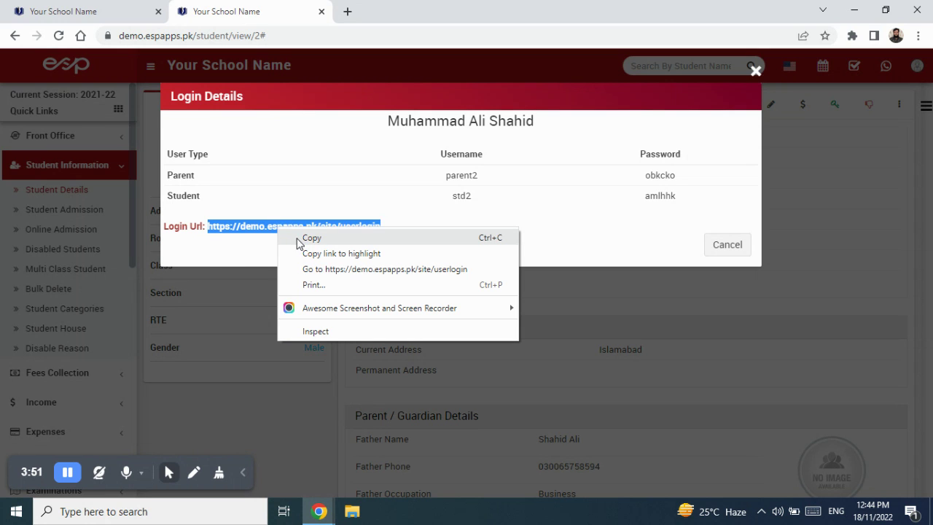
pyautogui.click(301, 240)
pyautogui.click(348, 10)
pyautogui.rightClick(349, 37)
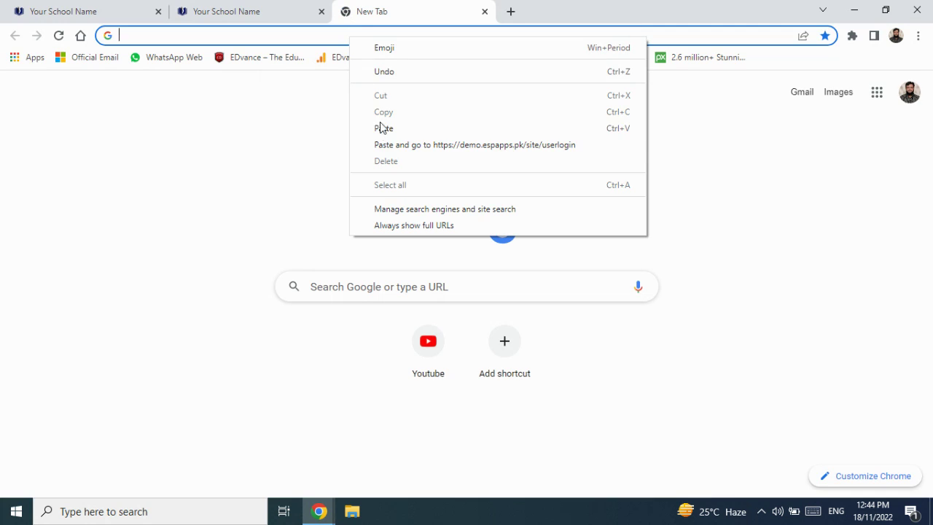
pyautogui.click(392, 146)
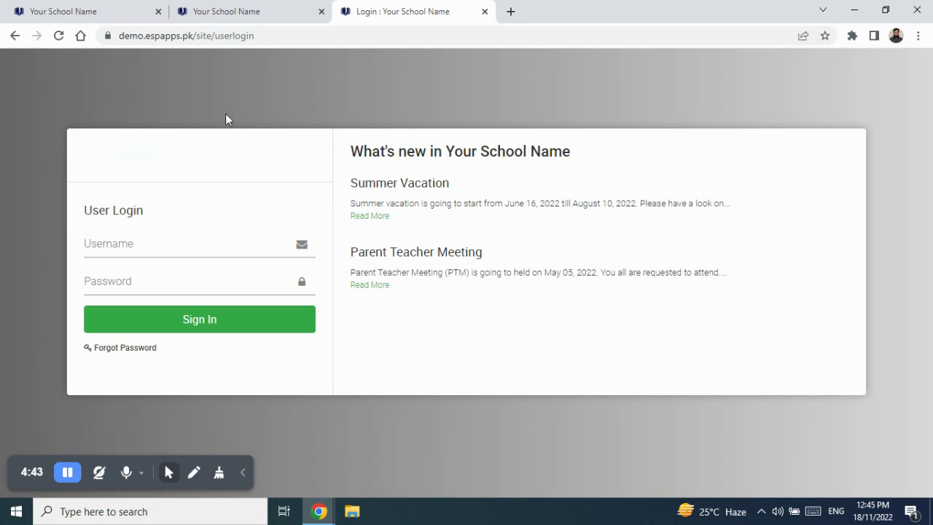
# Highlight the userlogin part of the login page's address to examine it
pyautogui.click(241, 36)
pyautogui.click(244, 35)
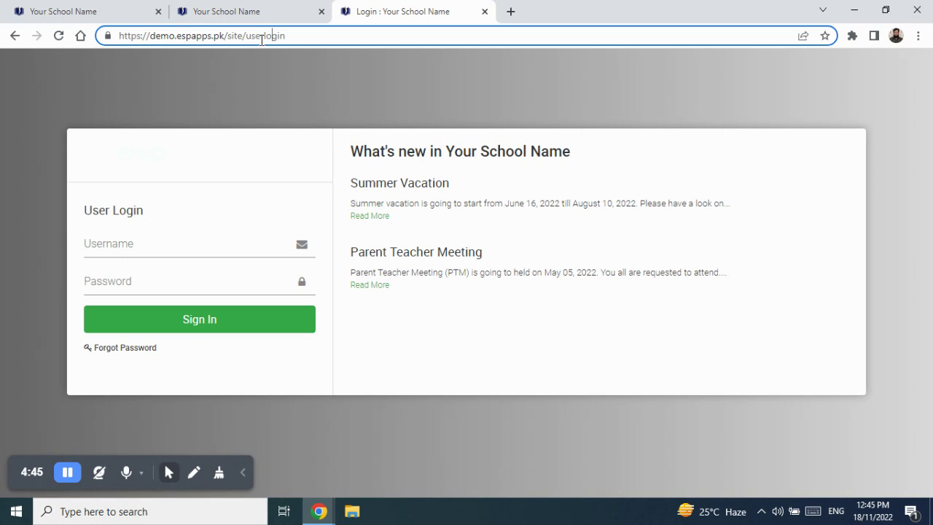
pyautogui.click(264, 37)
pyautogui.moveTo(152, 36); pyautogui.dragTo(292, 36)
pyautogui.doubleClick(292, 35)
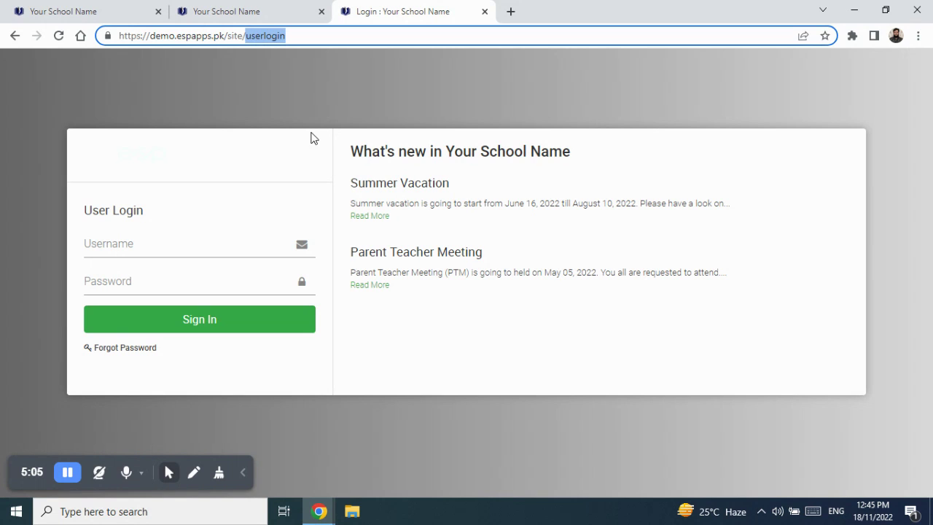
pyautogui.click(284, 36)
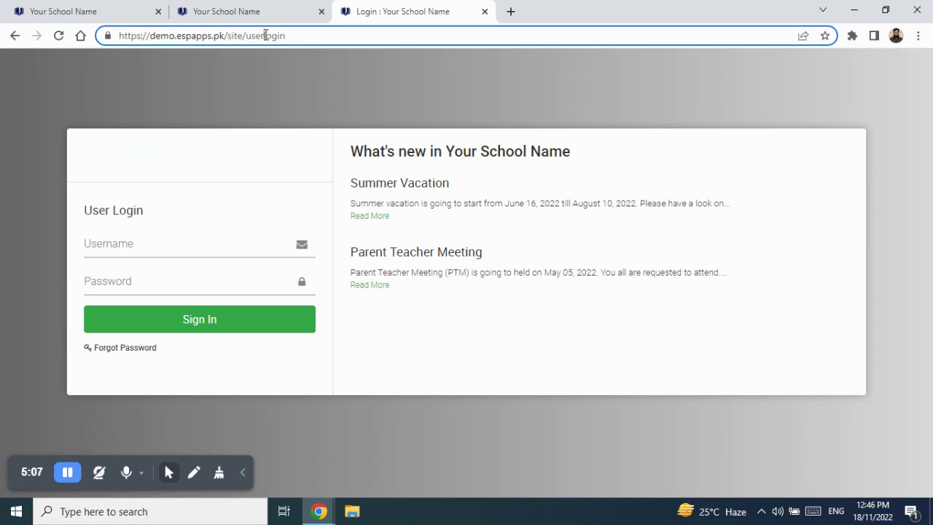
pyautogui.write('\\\\')
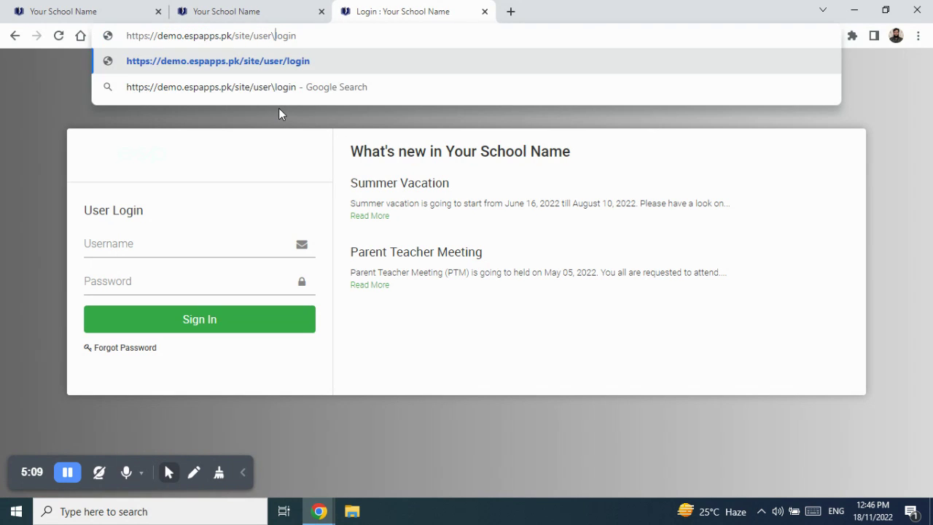
pyautogui.press('BackSpace')
pyautogui.press('BackSpace')
pyautogui.press('BackSpace')
pyautogui.press('BackSpace')
pyautogui.press('BackSpace')
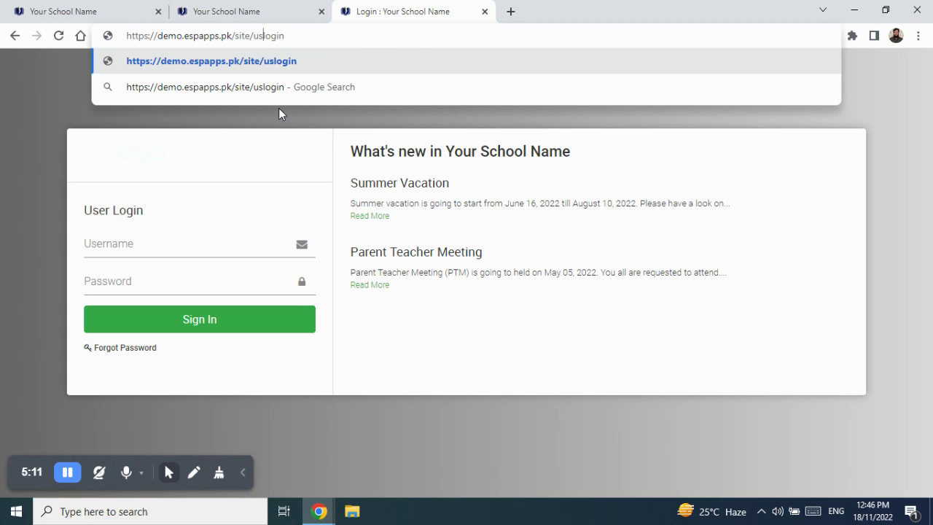
pyautogui.press('BackSpace')
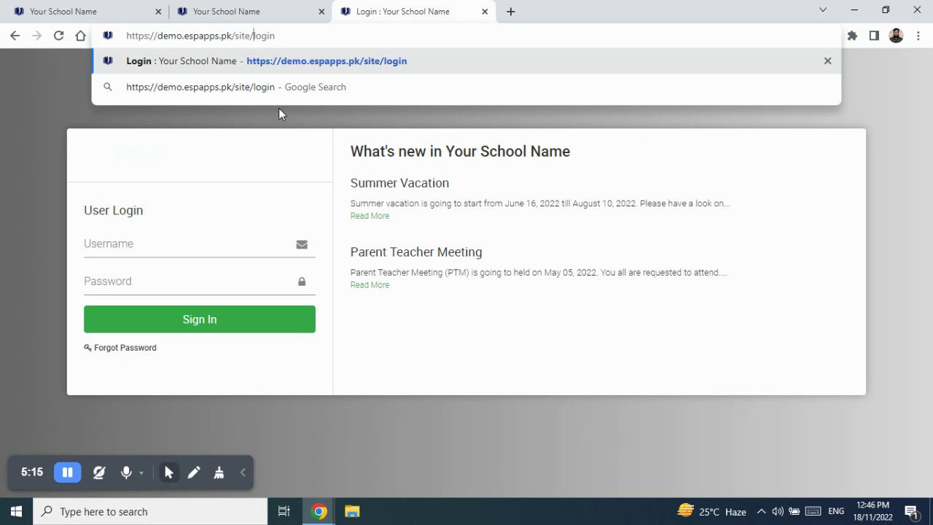
pyautogui.press('Return')
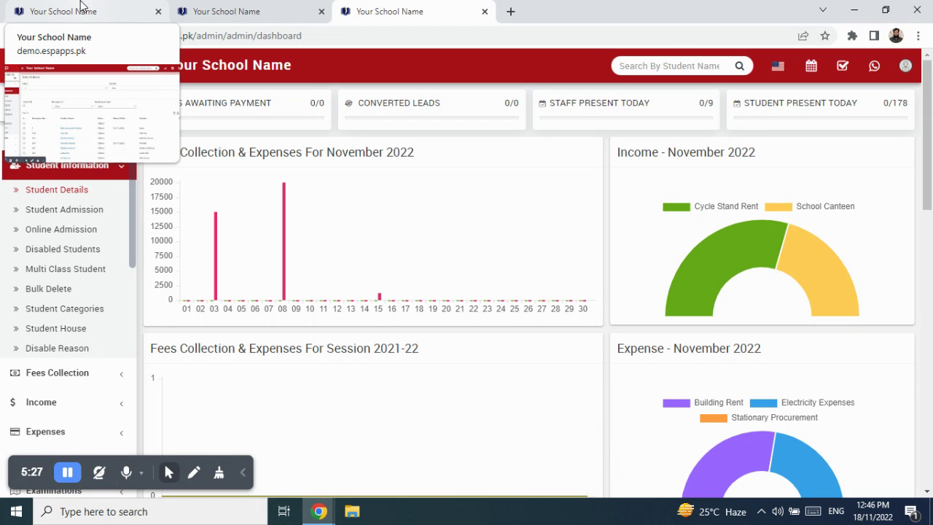
# Check which account is signed in, both on the Login Credentials Send page and on the dashboard in the other tab
pyautogui.click(82, 6)
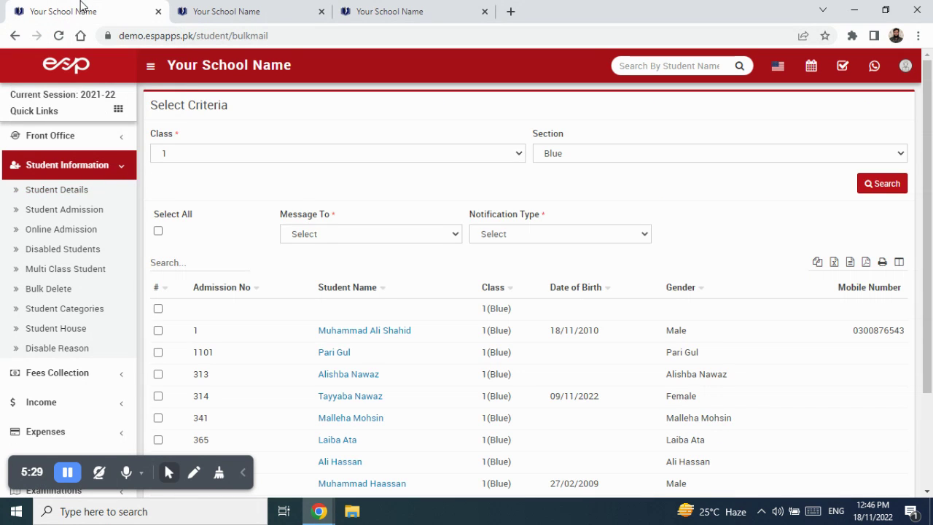
pyautogui.click(906, 66)
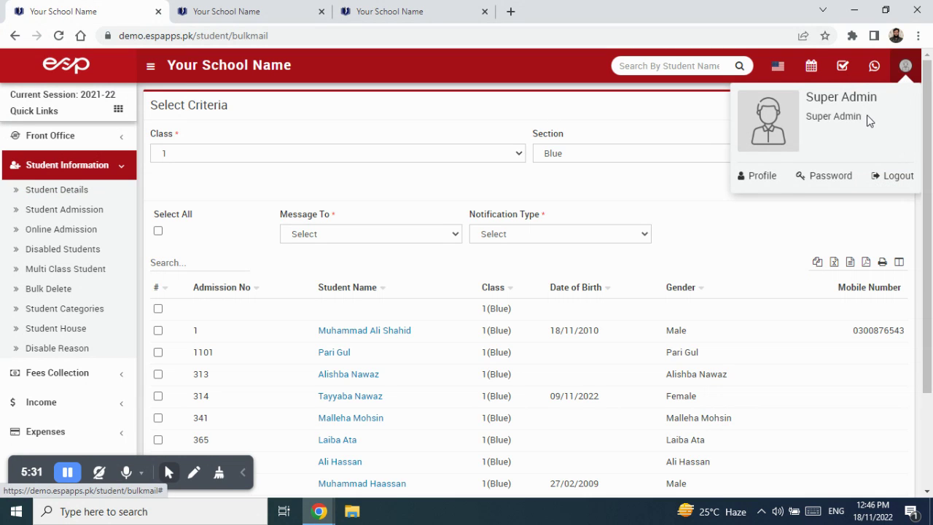
pyautogui.click(410, 12)
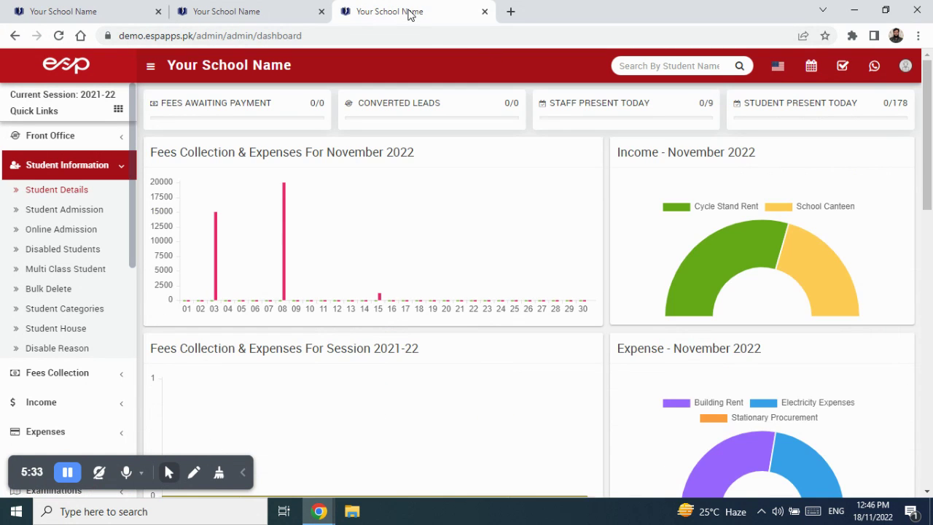
pyautogui.click(906, 66)
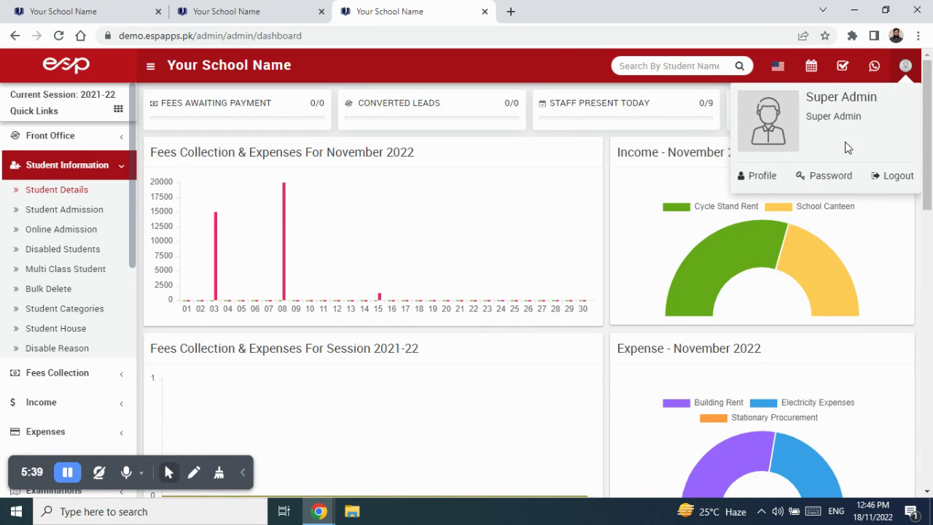
# Log out of the Super Admin account on the dashboard and on the Login Credentials Send page in the other tab
pyautogui.click(899, 176)
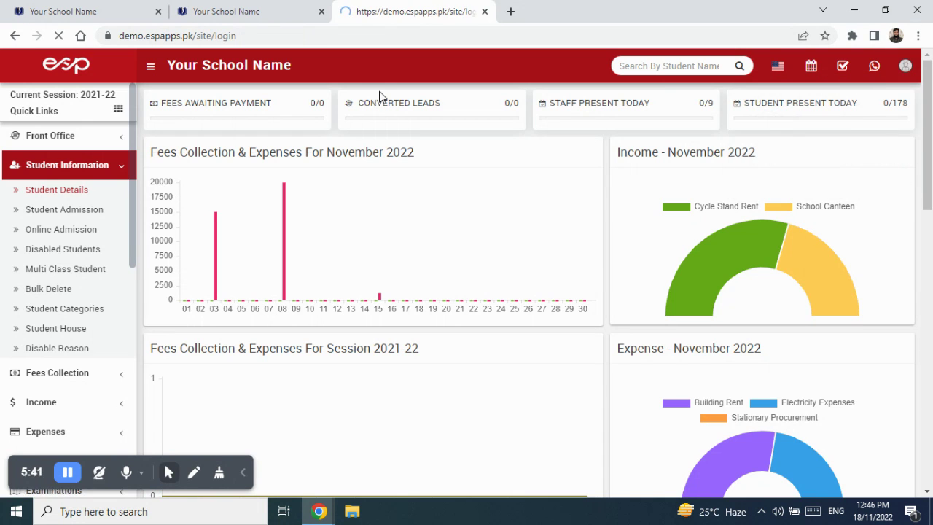
pyautogui.click(102, 11)
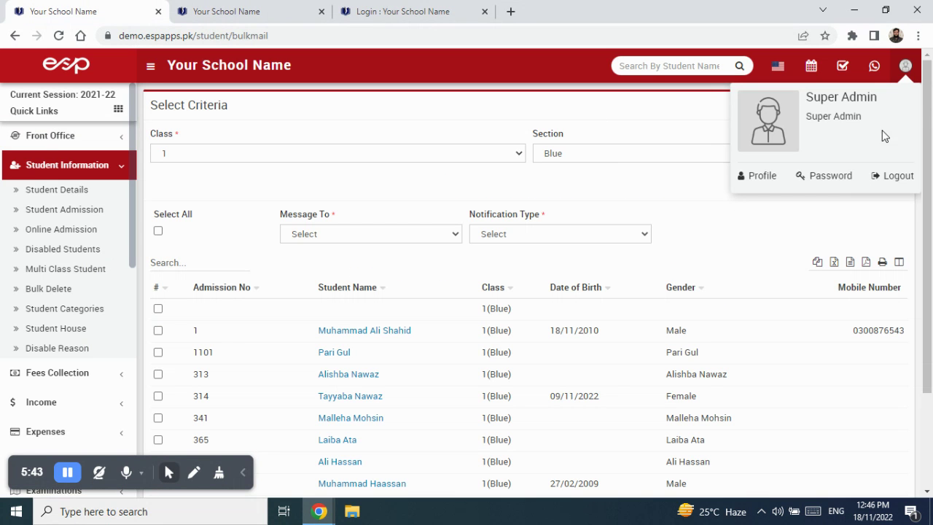
pyautogui.click(877, 176)
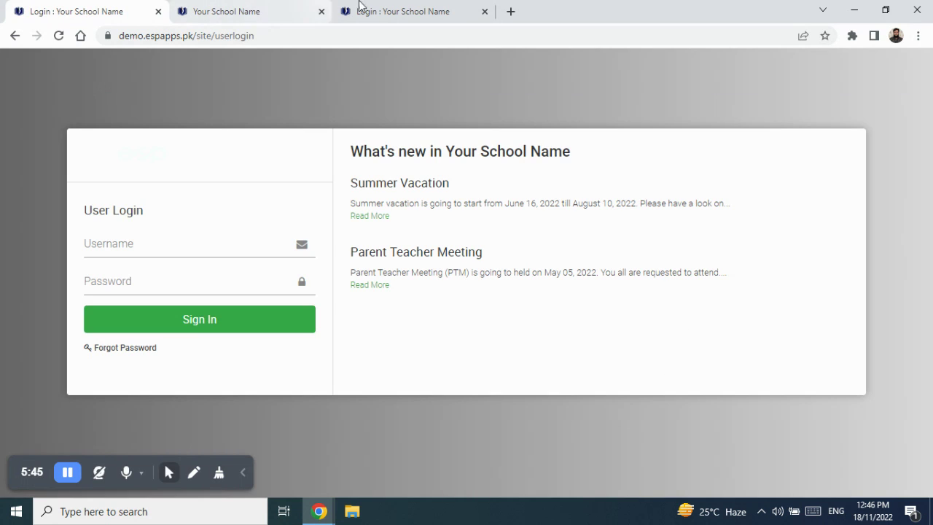
# Highlight the login part of the admin login page's address and compare it with the URL in the Login Details dialog
pyautogui.click(402, 8)
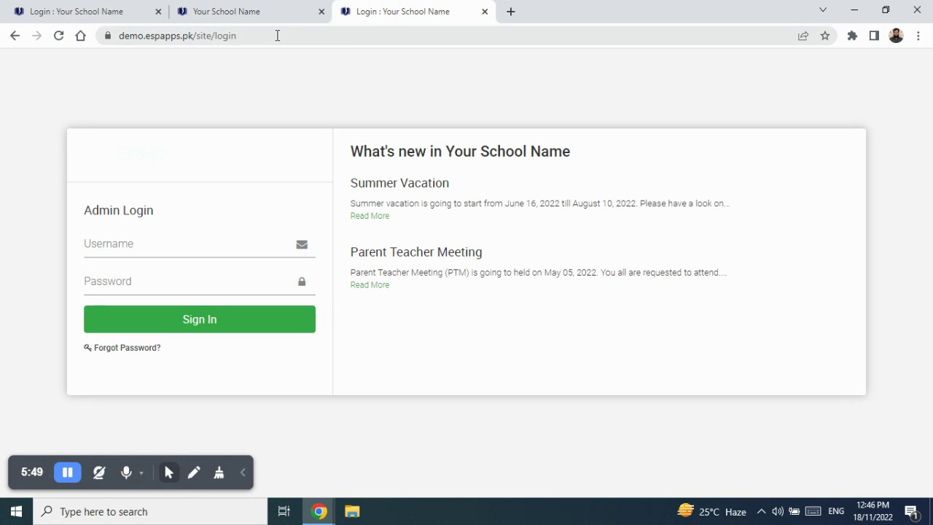
pyautogui.moveTo(250, 35); pyautogui.dragTo(216, 37)
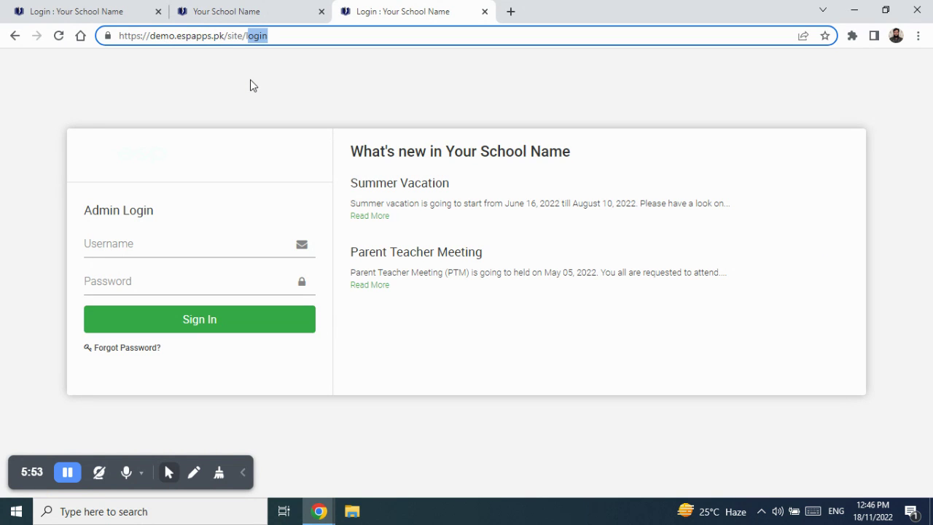
pyautogui.click(252, 11)
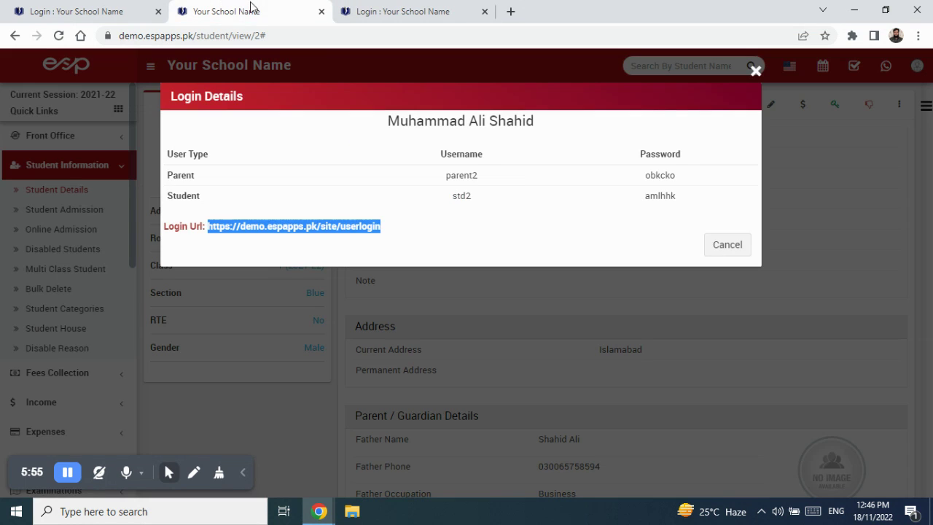
pyautogui.click(406, 11)
pyautogui.click(248, 35)
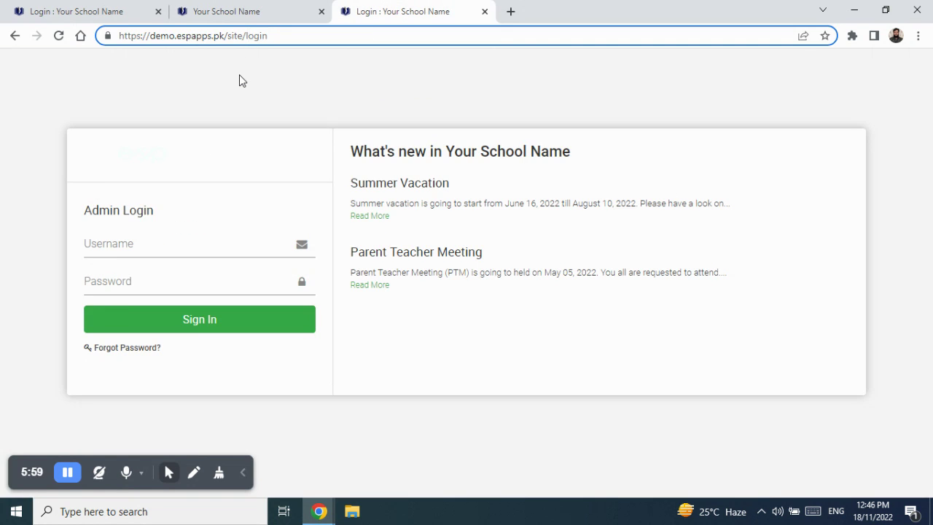
pyautogui.write('user')
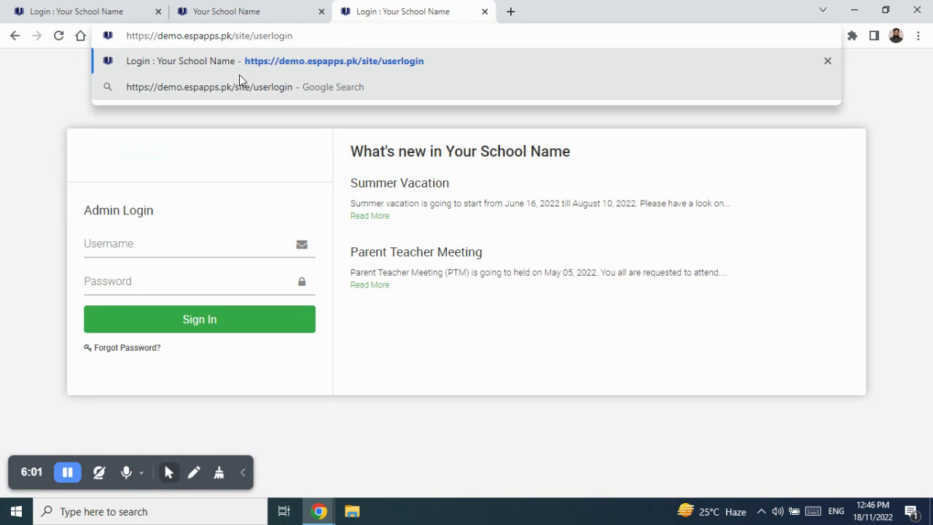
pyautogui.press('Return')
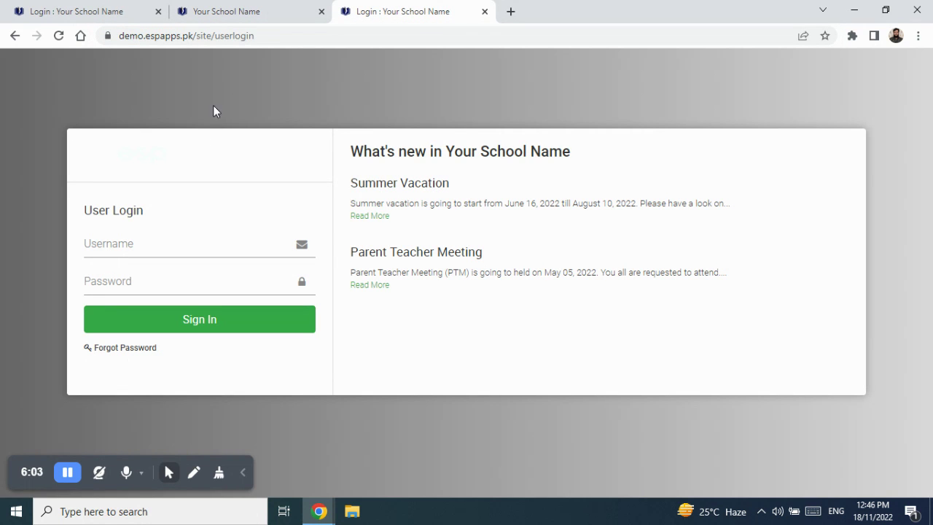
# Highlight the student's username in the Login Details dialog and copy the student's password
pyautogui.click(233, 11)
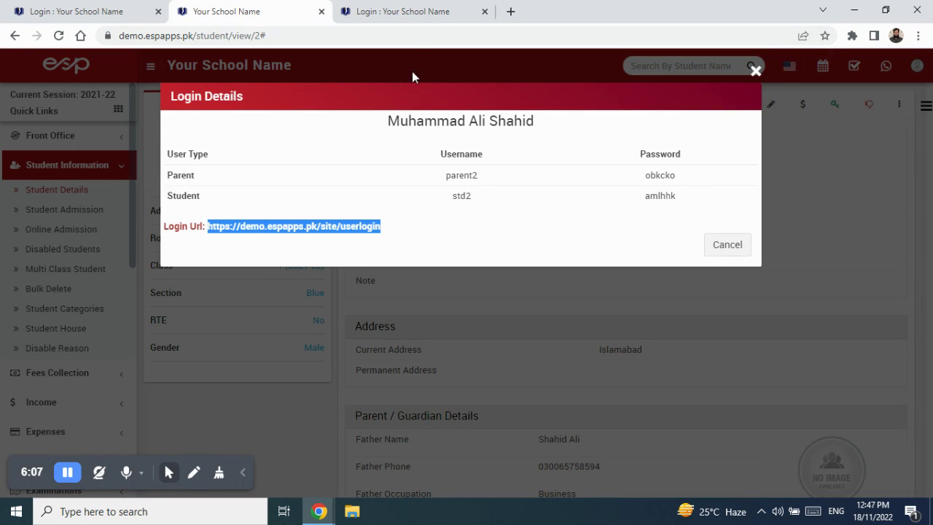
pyautogui.click(430, 16)
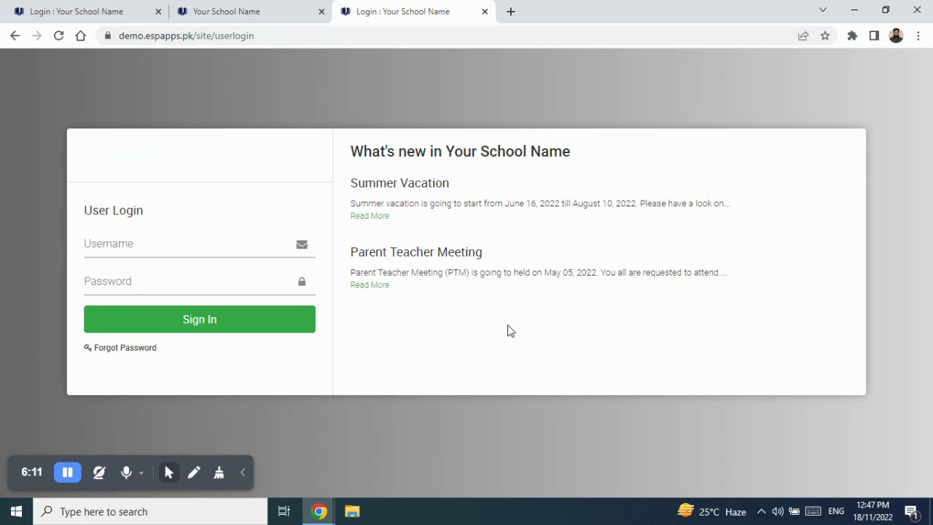
pyautogui.click(248, 9)
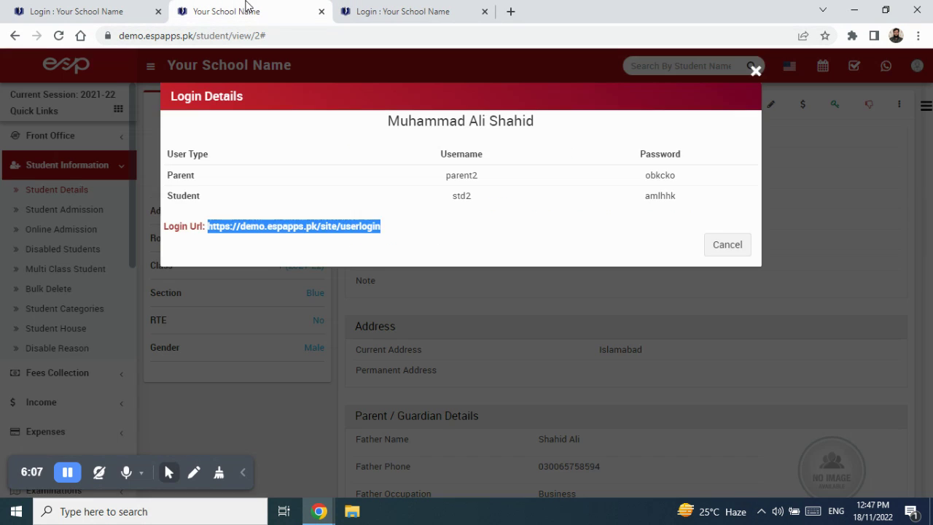
pyautogui.click(454, 196)
pyautogui.moveTo(454, 196); pyautogui.dragTo(471, 195)
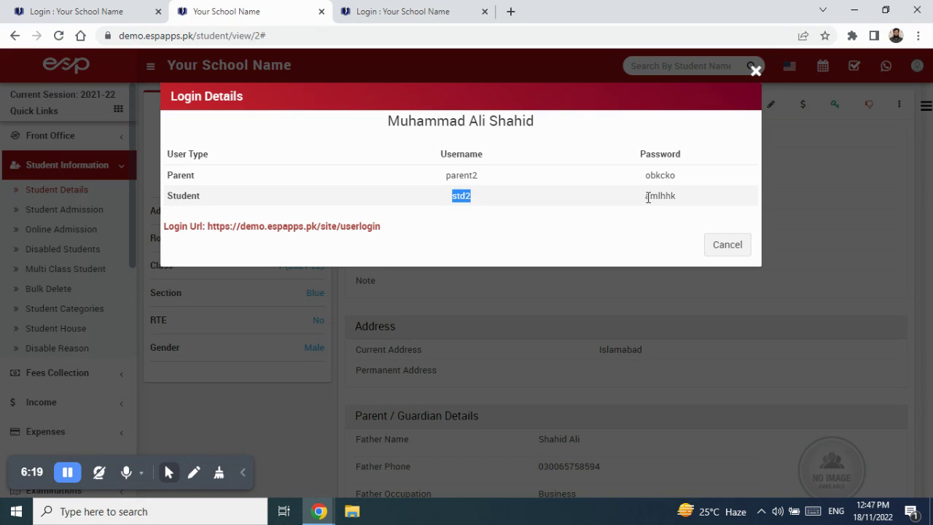
pyautogui.moveTo(647, 195); pyautogui.dragTo(678, 206)
pyautogui.rightClick(672, 197)
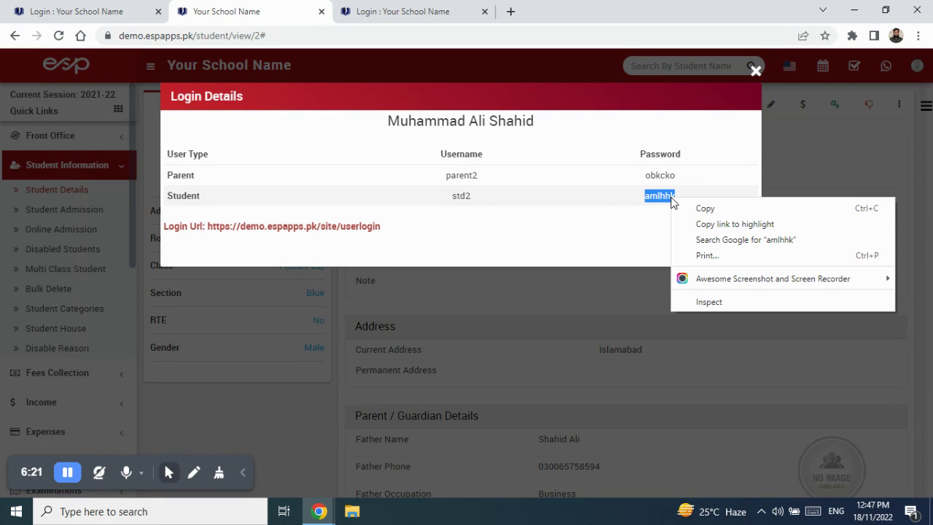
pyautogui.click(697, 209)
# Sign in on the User Login page with the student's username and the copied password
pyautogui.click(394, 9)
pyautogui.click(202, 245)
pyautogui.write('std')
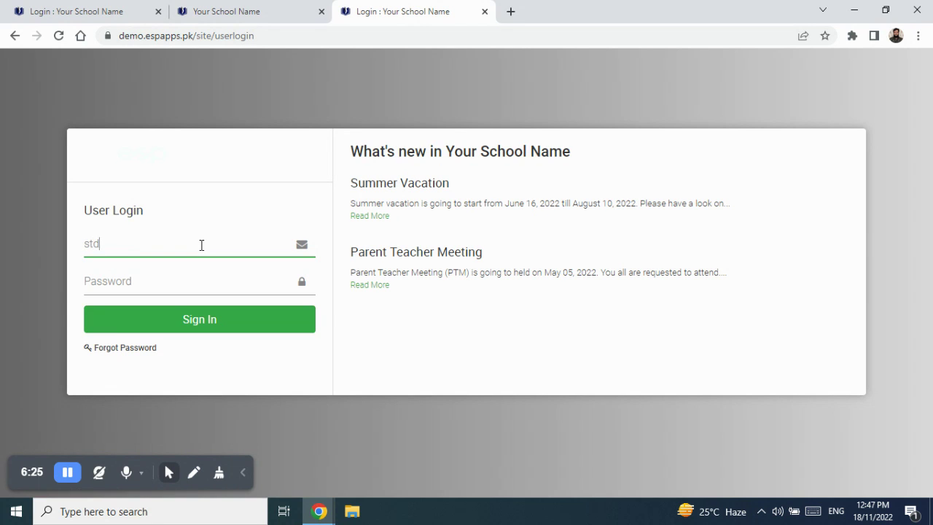
pyautogui.write('2')
pyautogui.click(194, 288)
pyautogui.hotkey('ctrl', 'v')
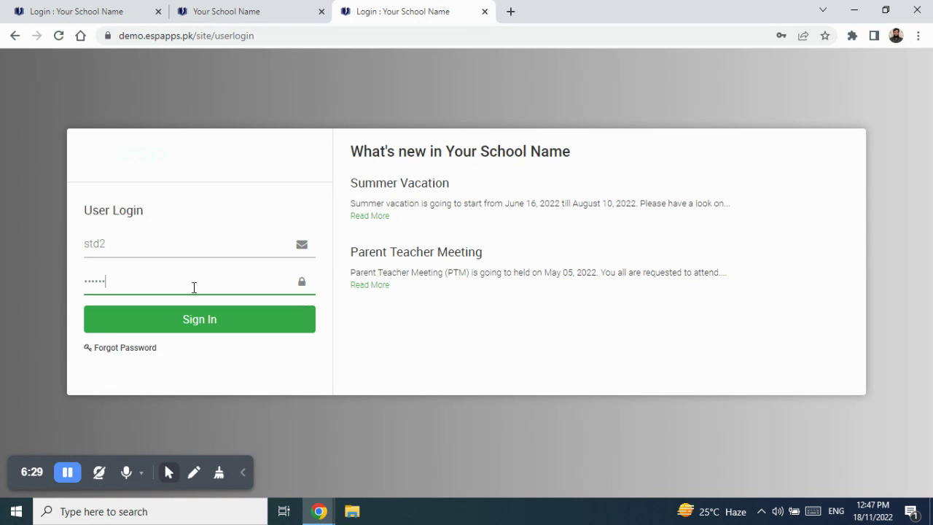
pyautogui.click(199, 323)
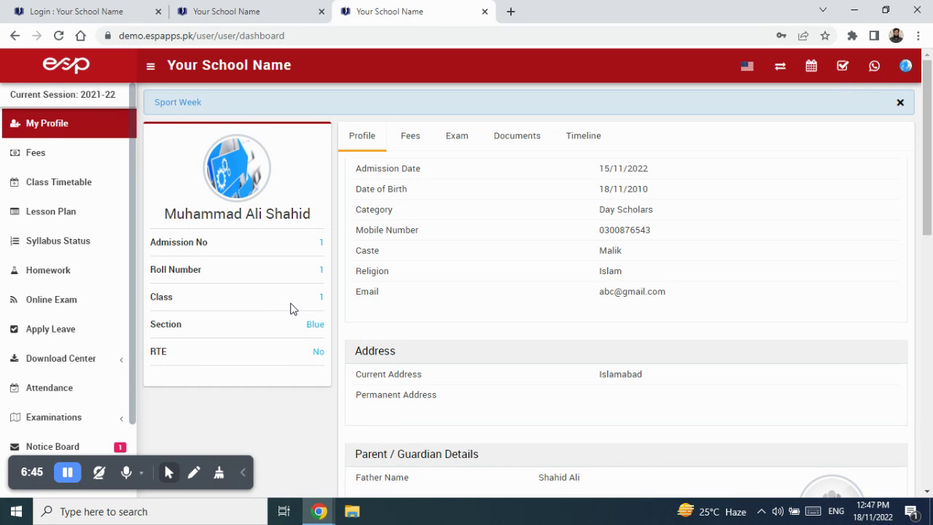
# Look through the modules available to the student in the portal's side menu, from My Profile to Transport Routes
pyautogui.scroll(-2, 41, 280)
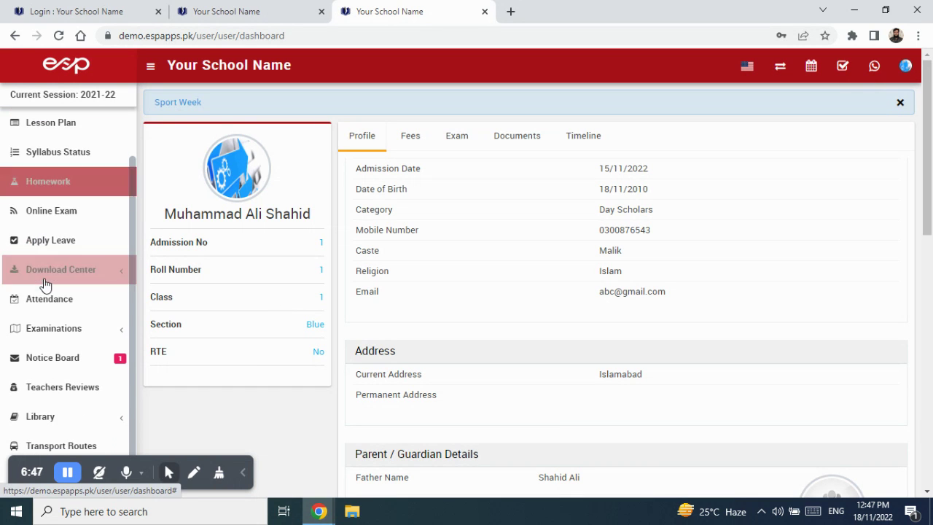
pyautogui.scroll(2, 45, 292)
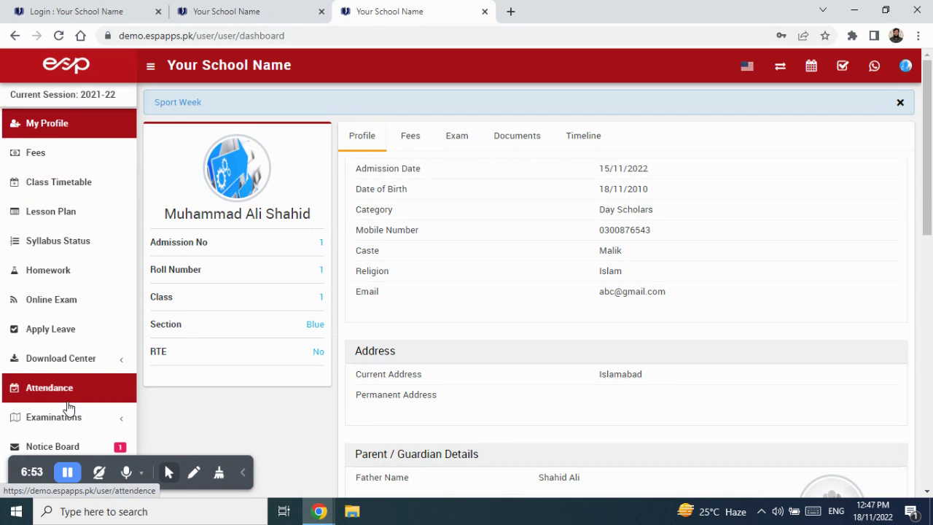
pyautogui.scroll(-2, 70, 408)
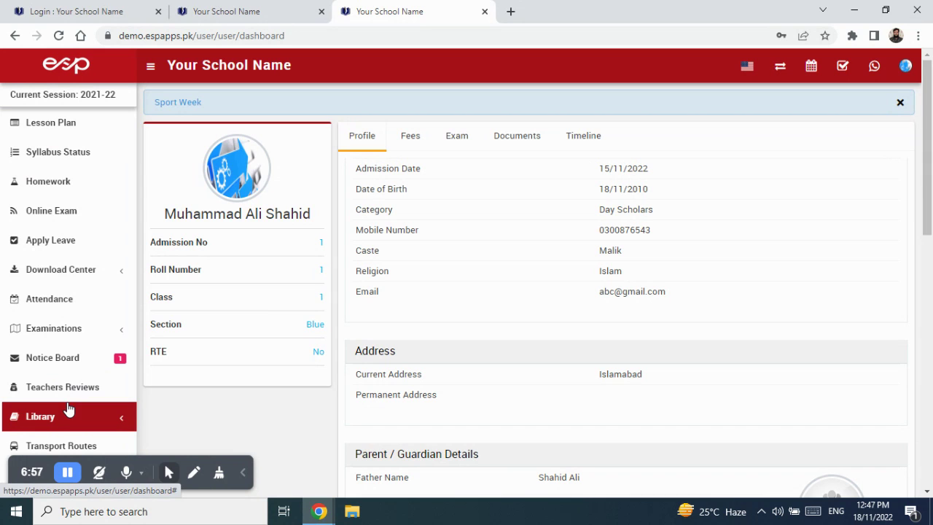
pyautogui.scroll(2, 71, 408)
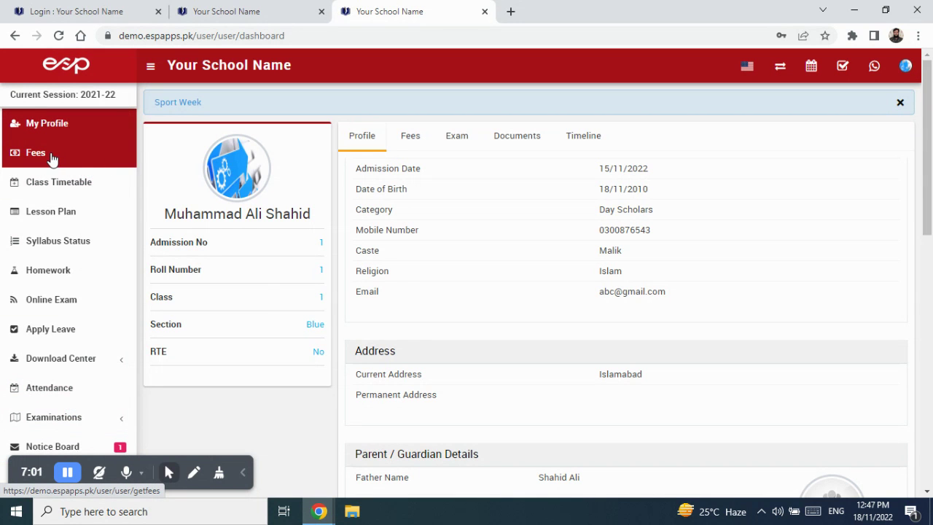
pyautogui.scroll(-2, 29, 420)
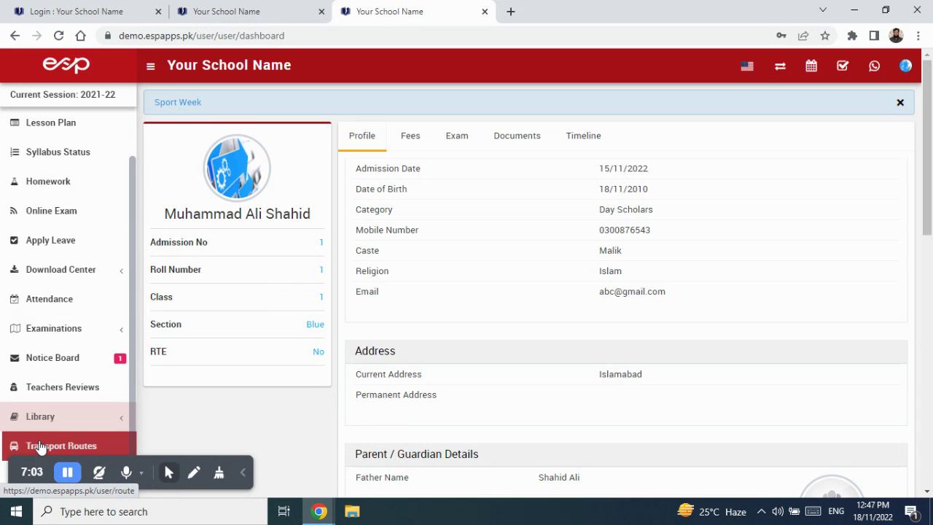
pyautogui.scroll(2, 95, 240)
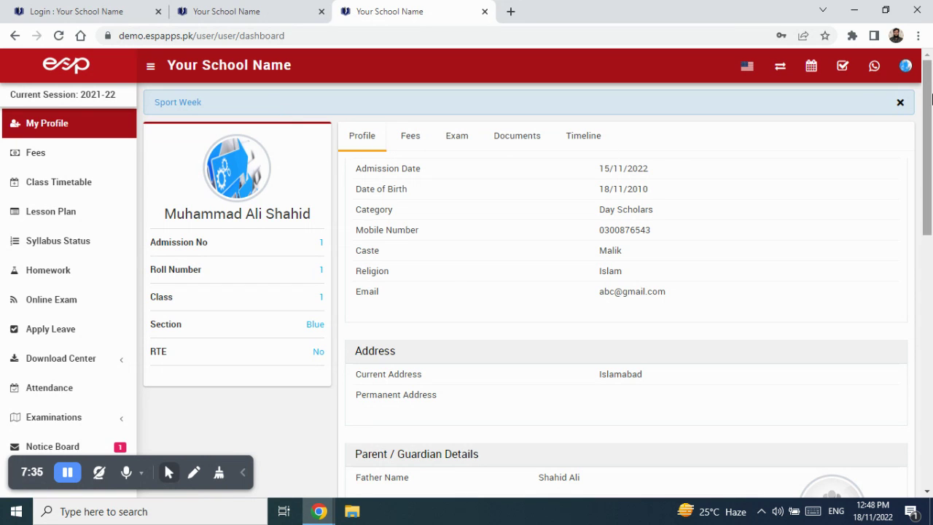
# Log out of the student account and check which account is signed in on the admin dashboard
pyautogui.click(906, 66)
pyautogui.click(899, 213)
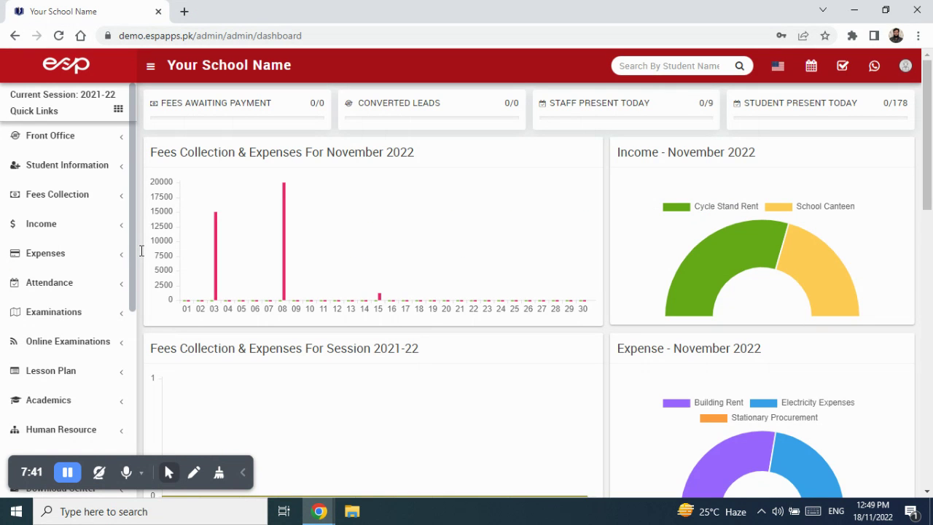
pyautogui.click(904, 73)
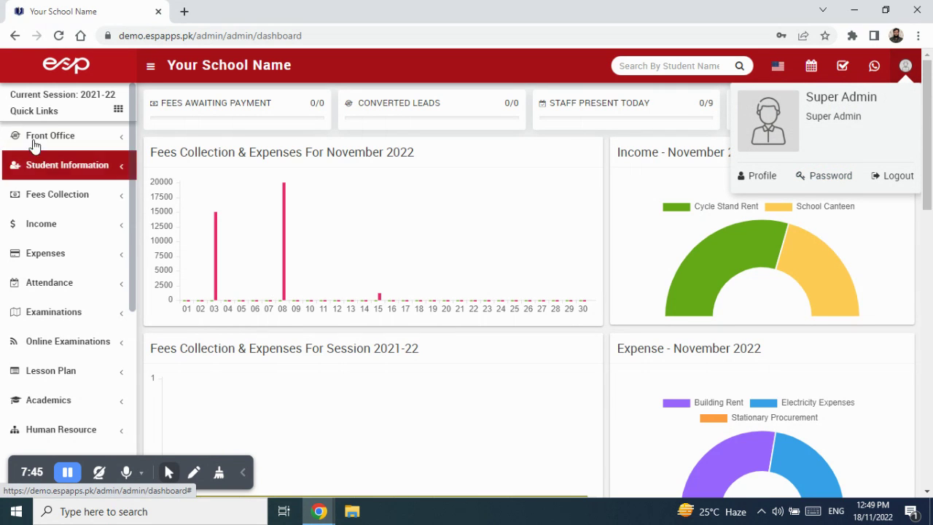
# Search Student Details for the students of class 1, section Blue
pyautogui.click(51, 167)
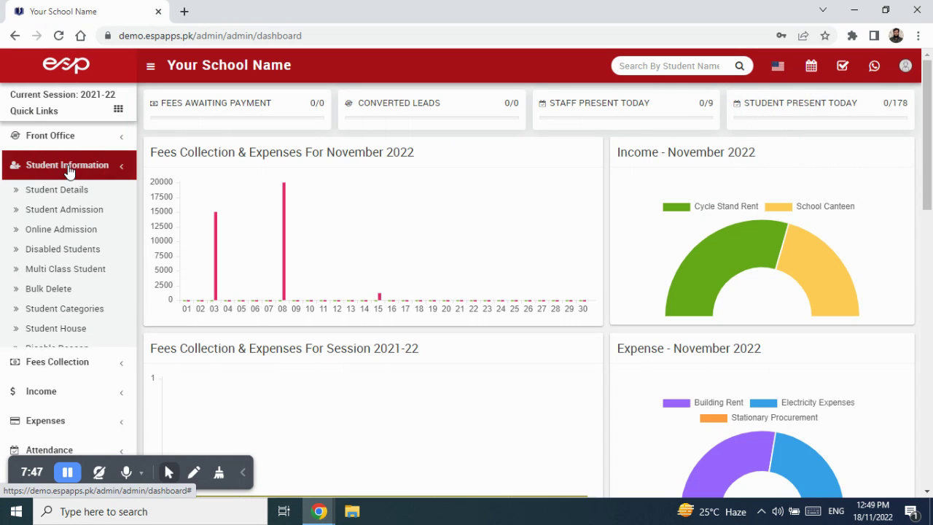
pyautogui.click(69, 191)
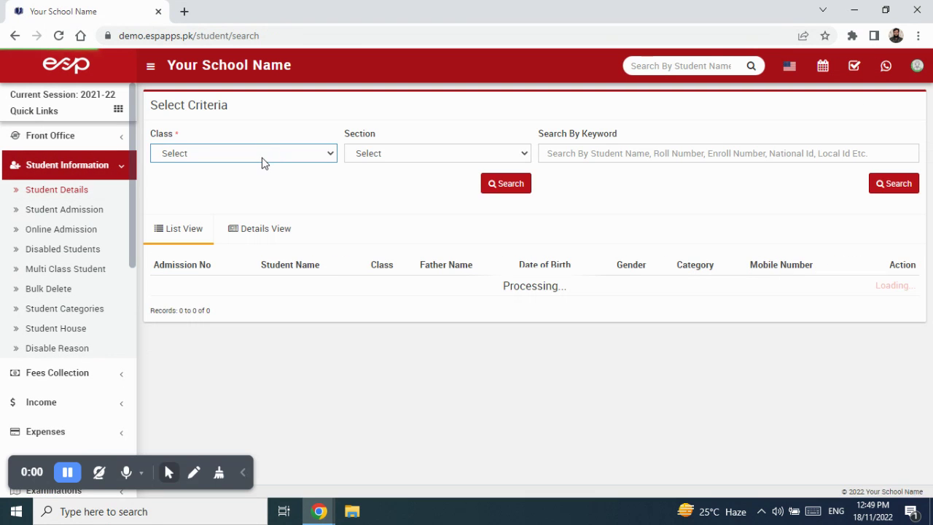
pyautogui.click(262, 156)
pyautogui.click(248, 210)
pyautogui.click(406, 155)
pyautogui.click(403, 183)
pyautogui.click(500, 183)
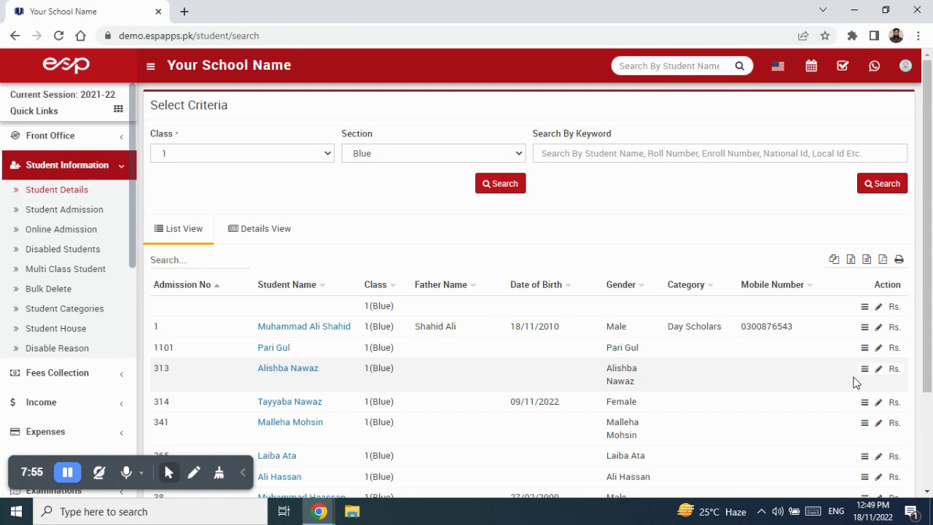
# Open the first named student's profile, view the parent and student login details, and close them
pyautogui.click(865, 327)
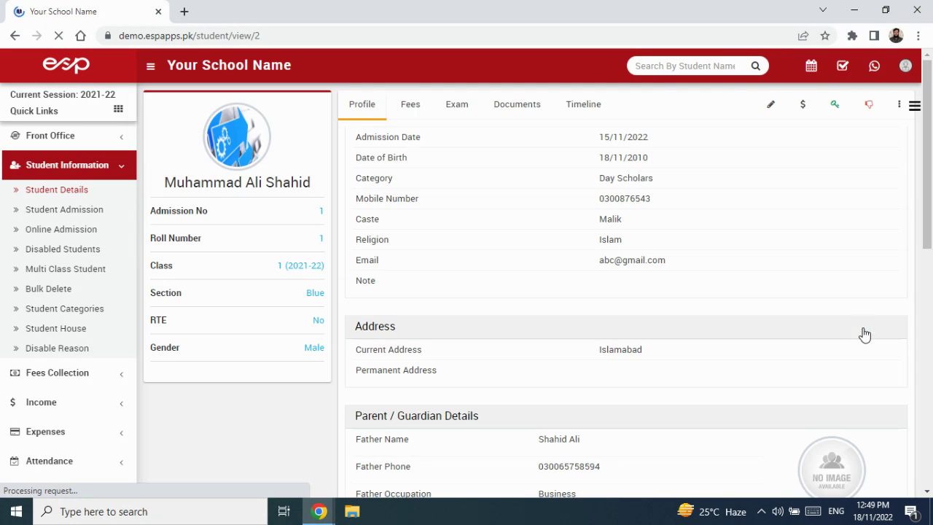
pyautogui.click(835, 104)
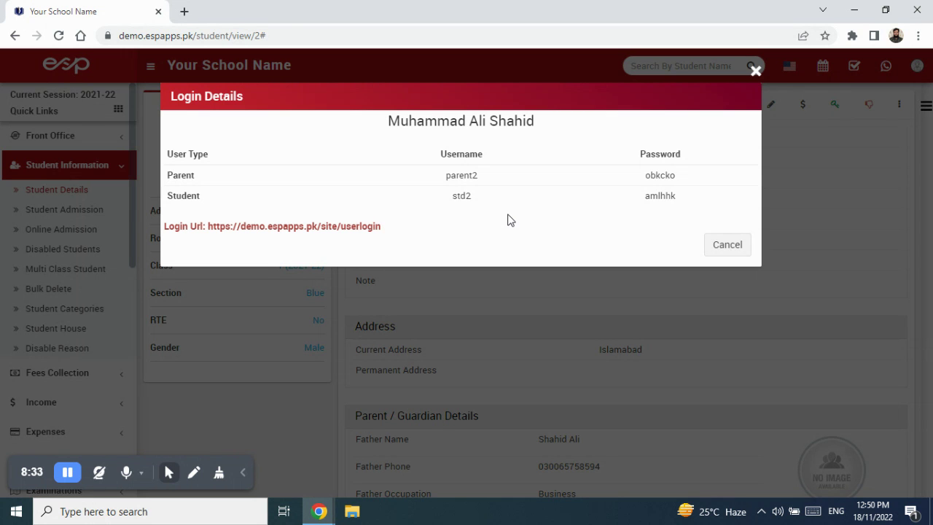
pyautogui.click(727, 246)
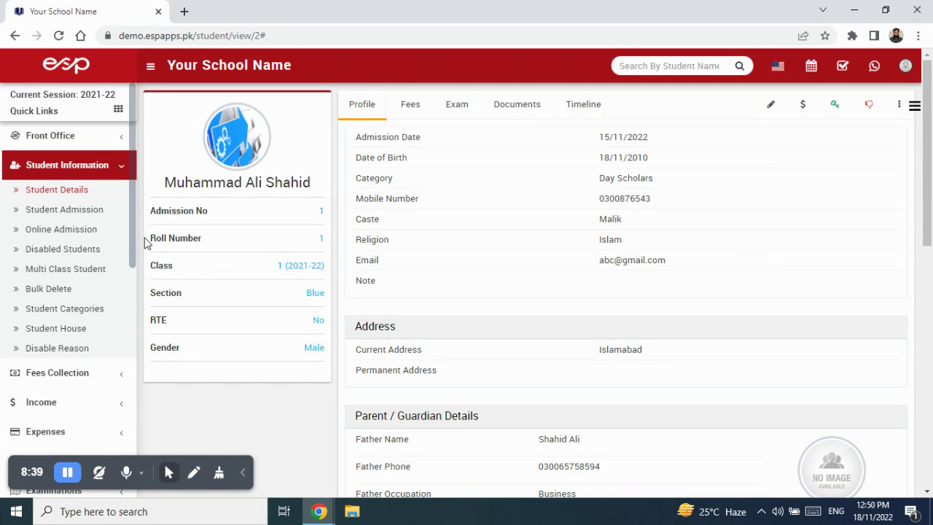
# Open Login Credentials Send in the Communicate module and search for the students of class 1, section Blue
pyautogui.moveTo(129, 236); pyautogui.dragTo(129, 426)
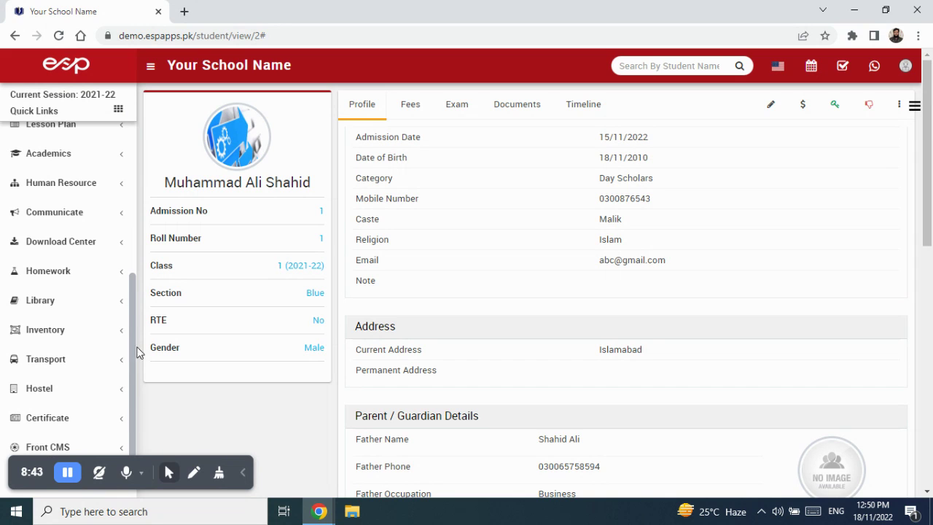
pyautogui.click(99, 221)
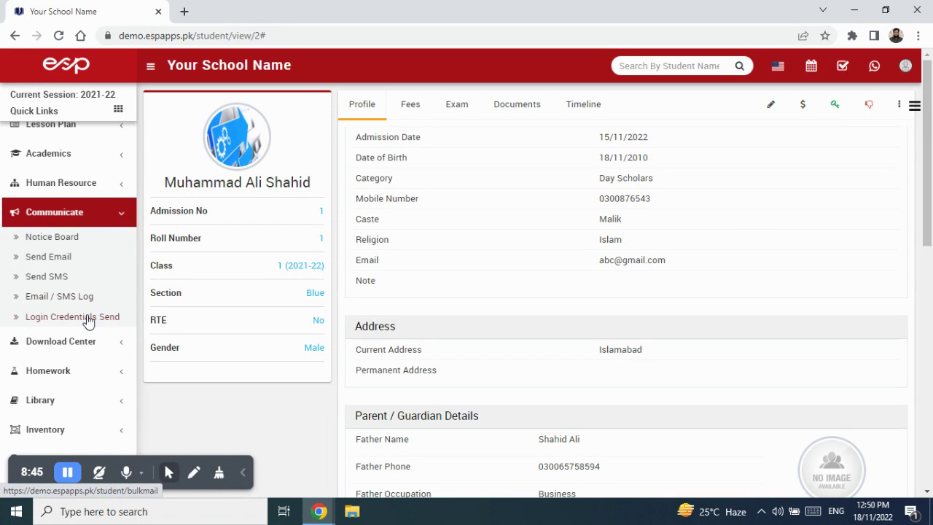
pyautogui.click(88, 319)
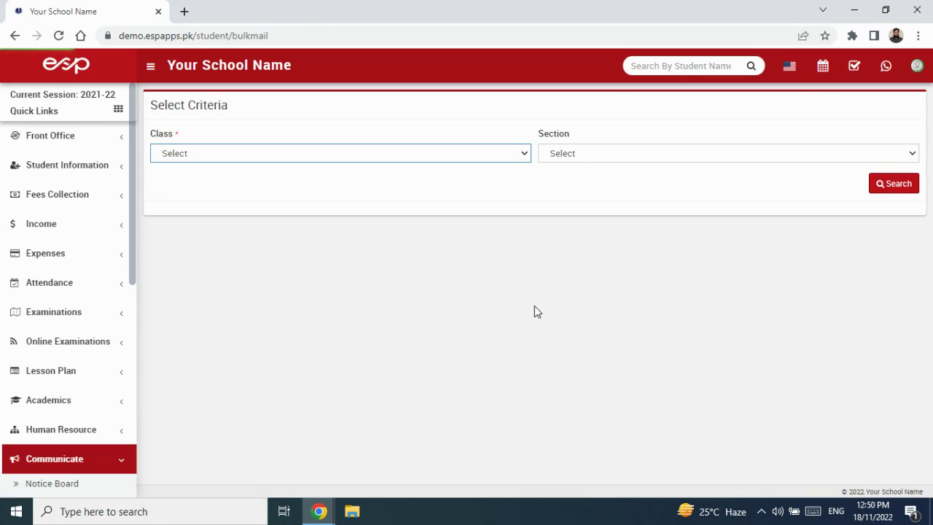
pyautogui.click(432, 154)
pyautogui.click(415, 214)
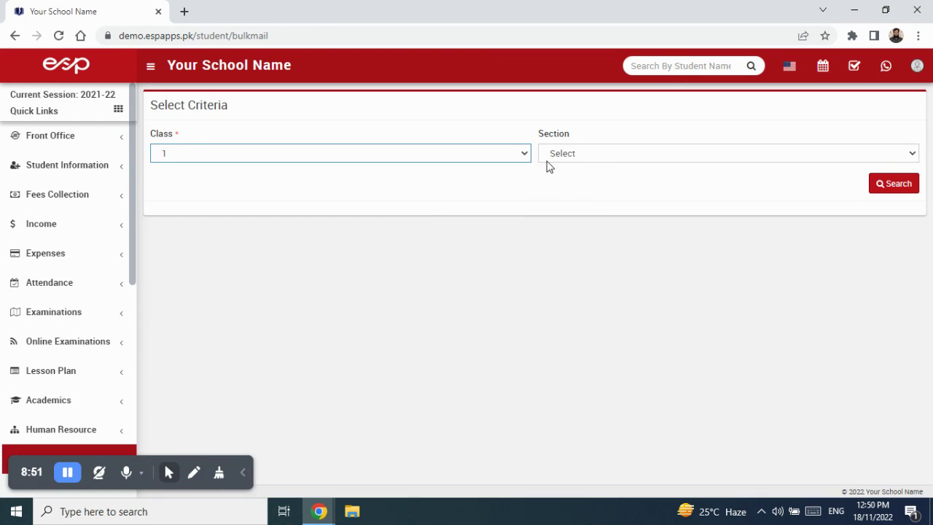
pyautogui.click(593, 151)
pyautogui.click(597, 180)
pyautogui.click(890, 189)
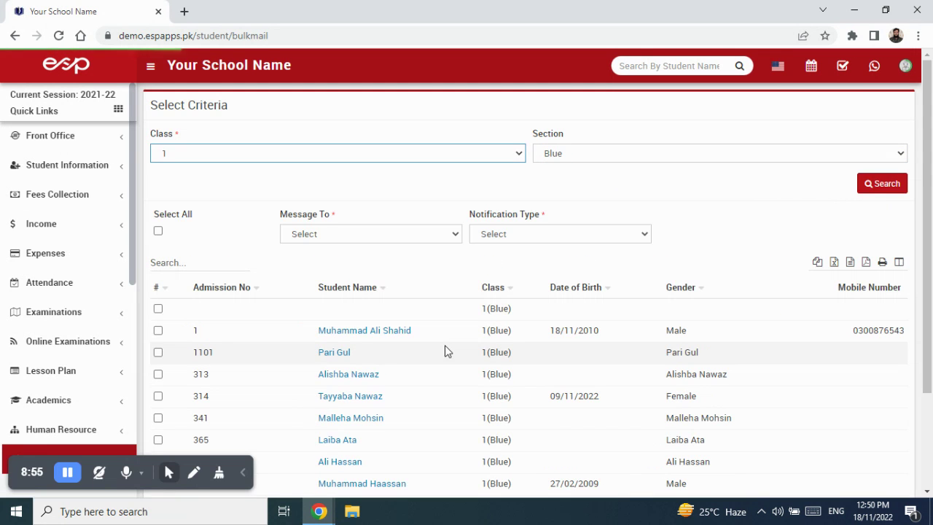
# Look over the listed students, their mobile number column and the options in the Communicate module
pyautogui.scroll(-3, 450, 355)
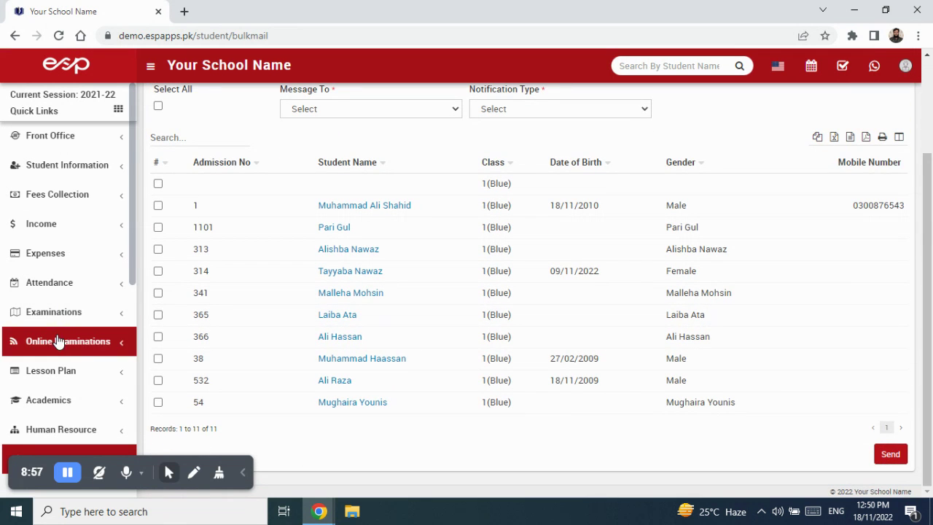
pyautogui.scroll(-3, 75, 266)
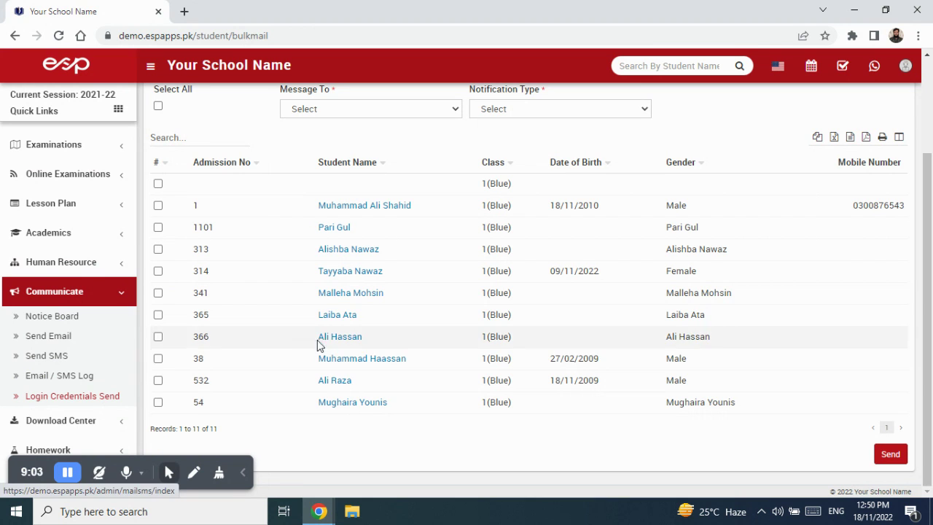
pyautogui.scroll(3, 752, 414)
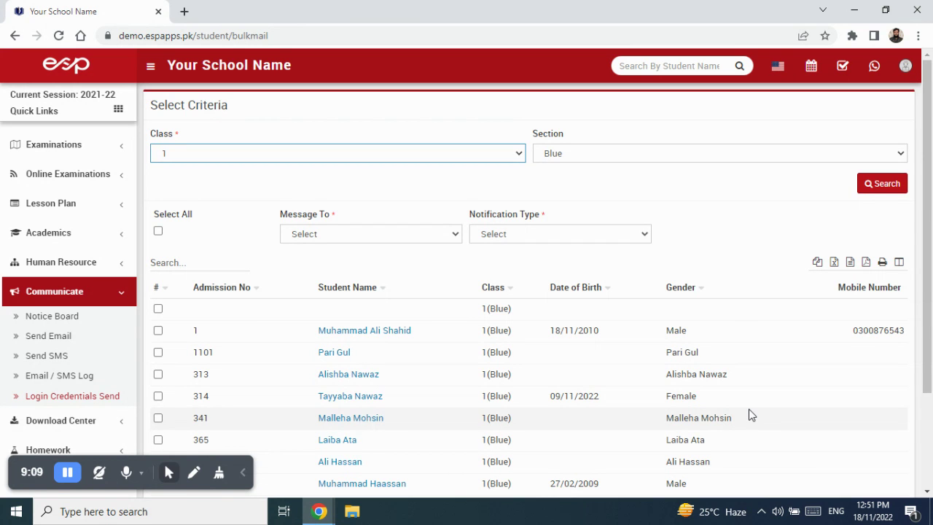
pyautogui.scroll(-3, 751, 414)
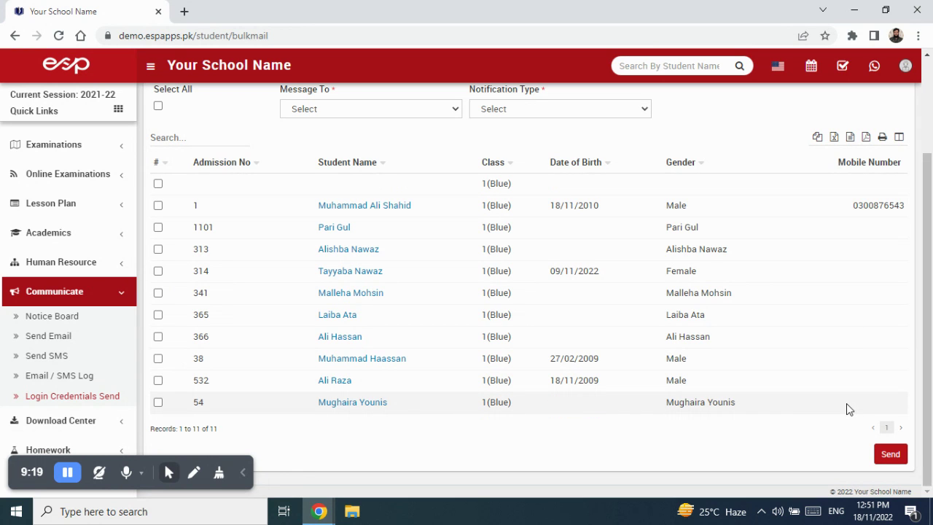
pyautogui.scroll(1, 471, 427)
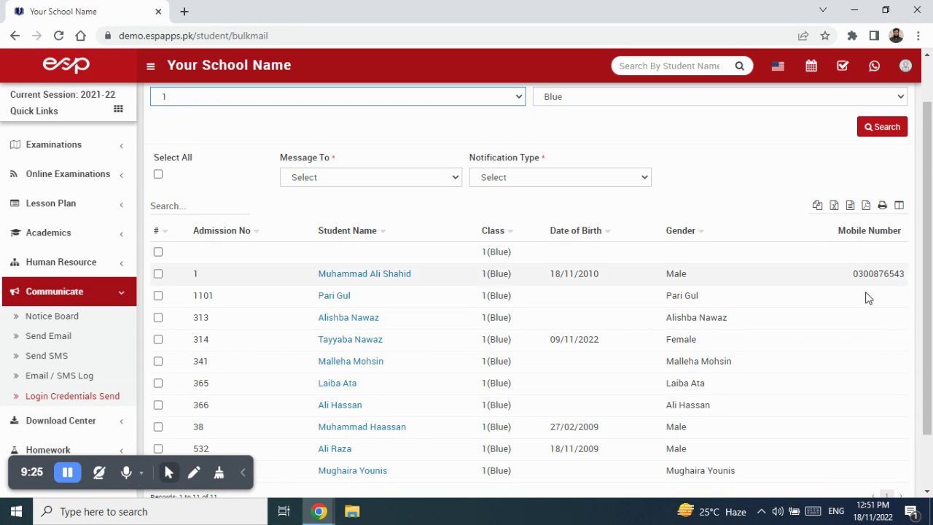
pyautogui.scroll(1, 387, 355)
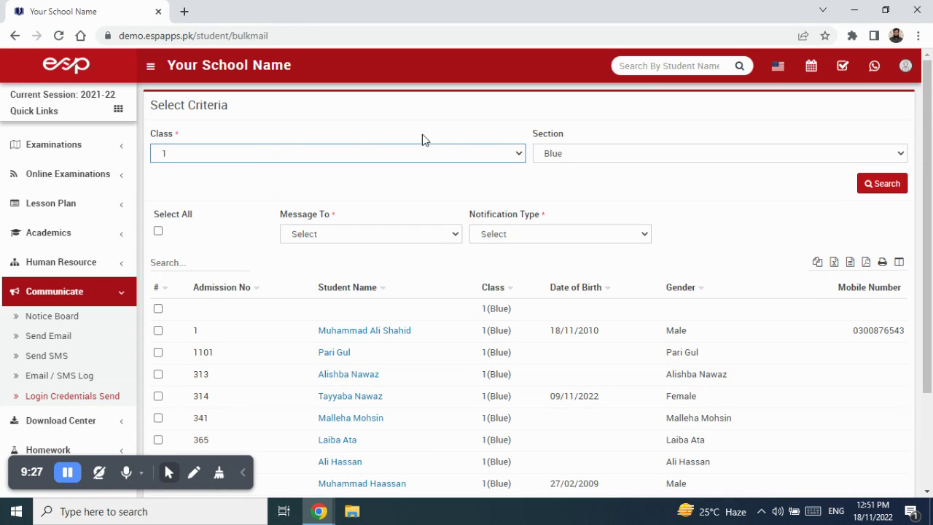
# Choose class 1 and section Blue again and rerun the student search
pyautogui.click(227, 161)
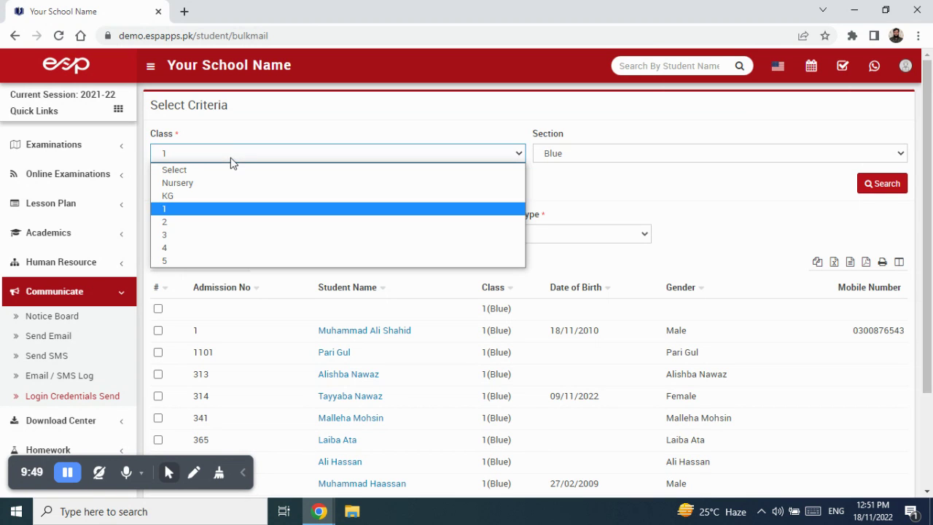
pyautogui.click(241, 210)
pyautogui.click(587, 154)
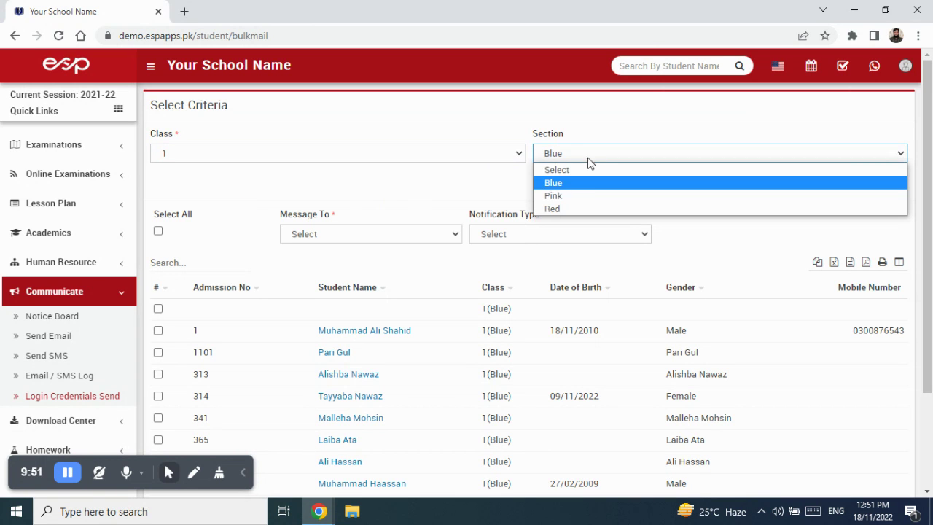
pyautogui.click(589, 186)
pyautogui.click(881, 192)
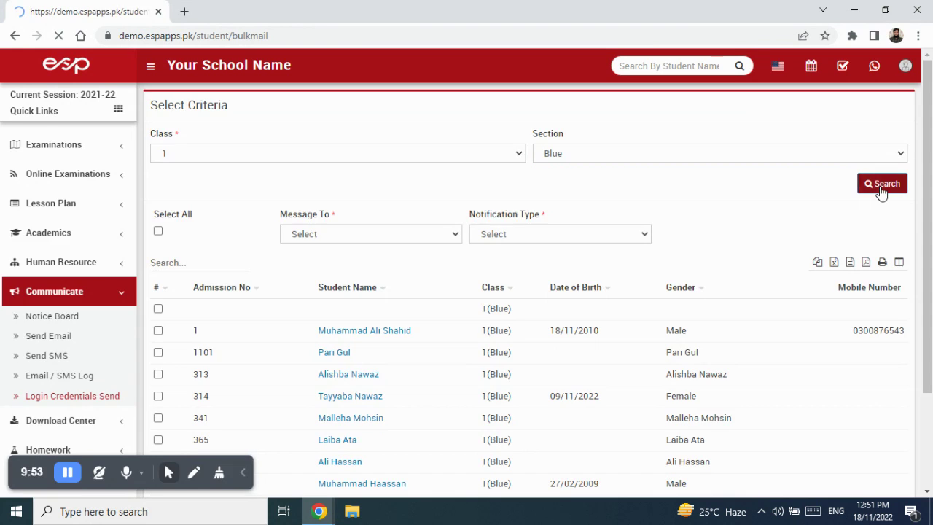
# Select all students in the list and set the message recipients to Both
pyautogui.scroll(-2, 511, 386)
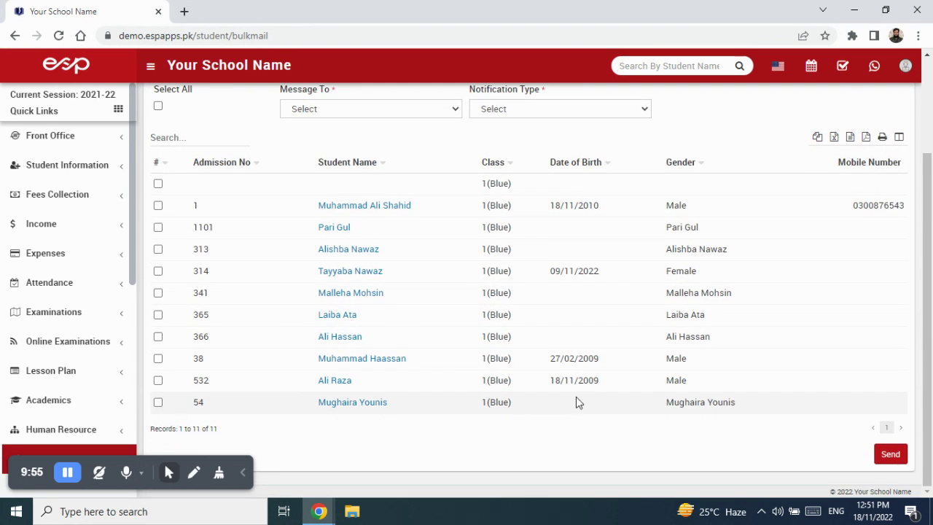
pyautogui.scroll(2, 594, 371)
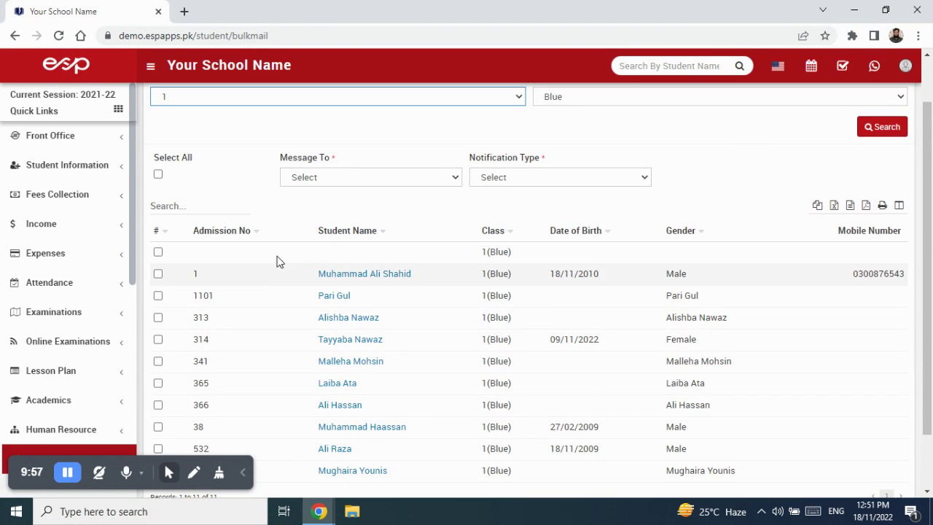
pyautogui.click(158, 175)
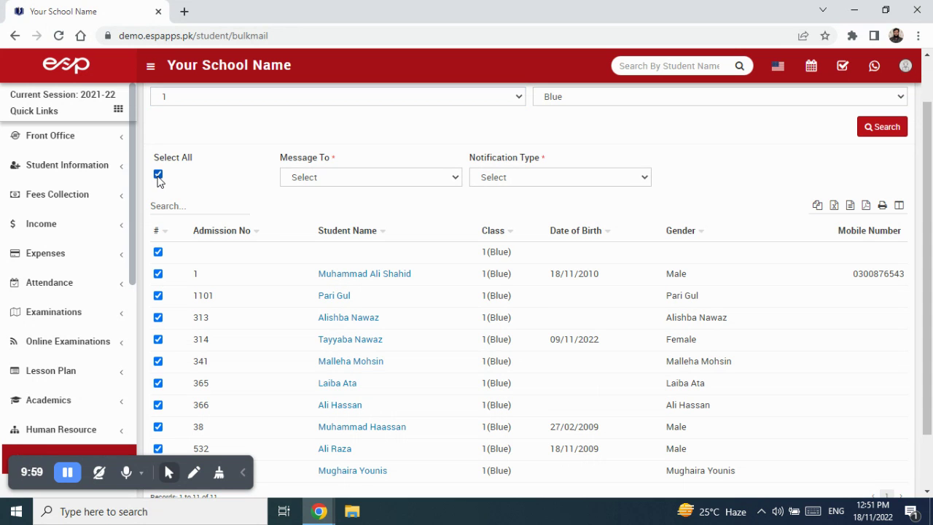
pyautogui.scroll(-1, 248, 337)
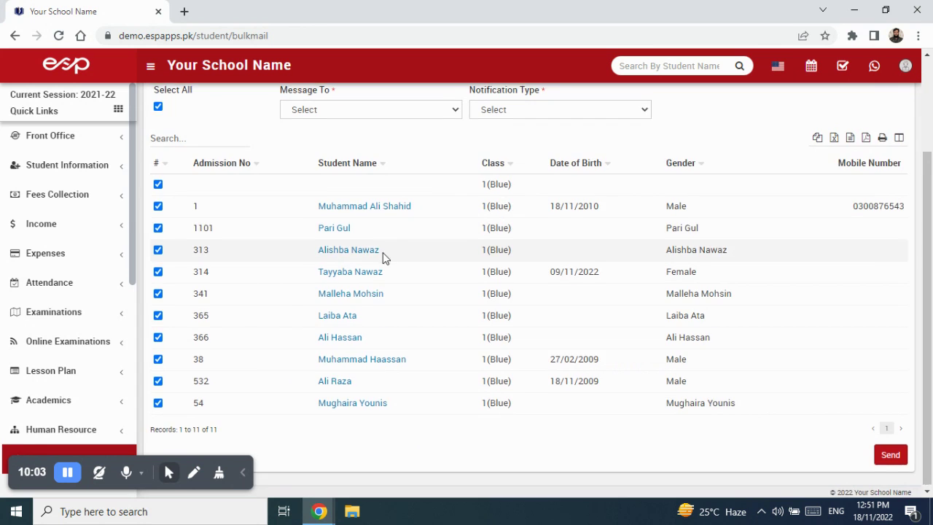
pyautogui.scroll(1, 383, 252)
pyautogui.click(377, 178)
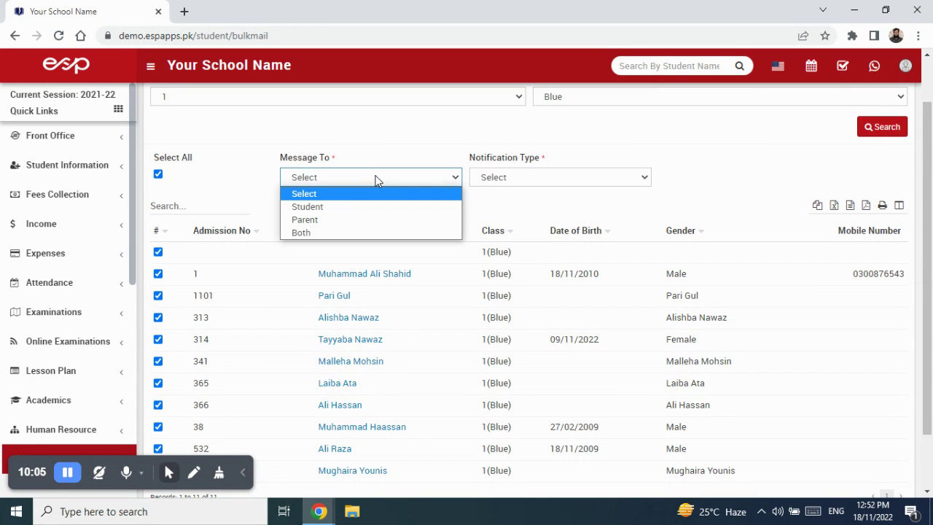
pyautogui.click(380, 233)
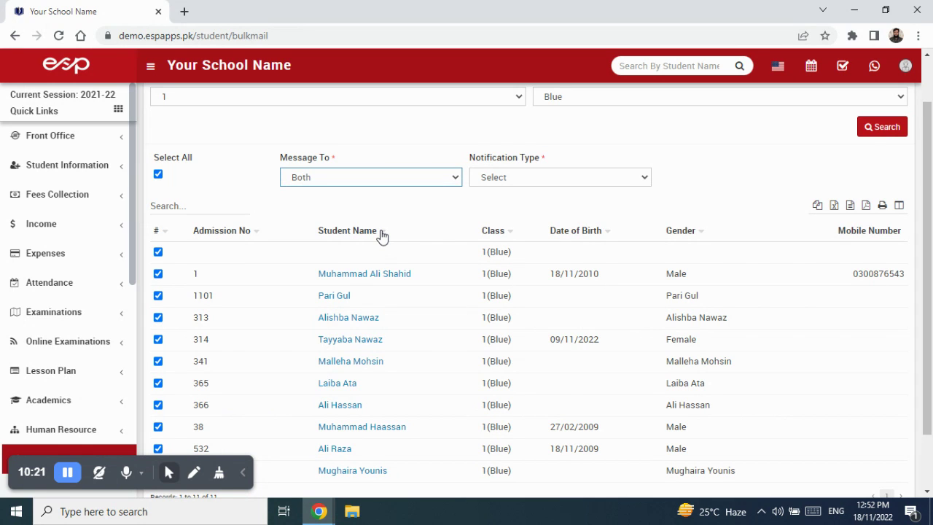
# Set the notification type to Both and send the messages for all selected students
pyautogui.click(527, 181)
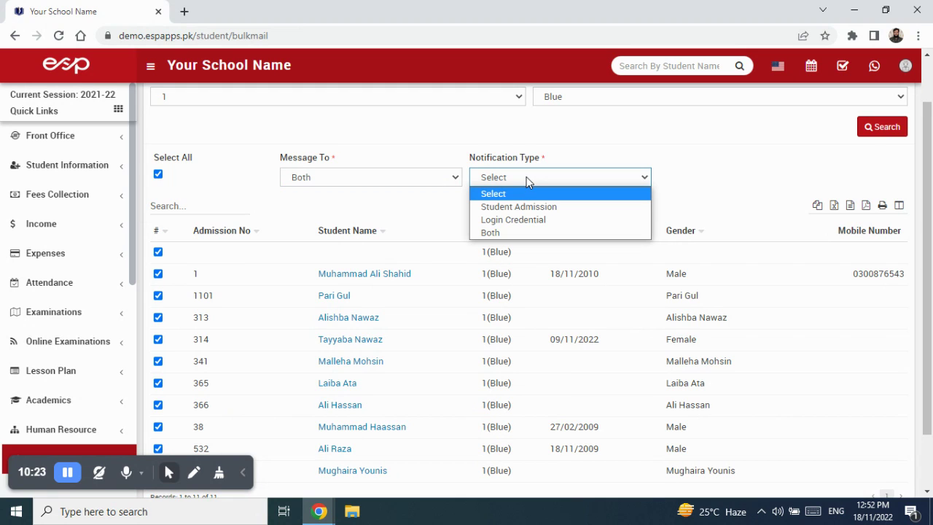
pyautogui.click(565, 233)
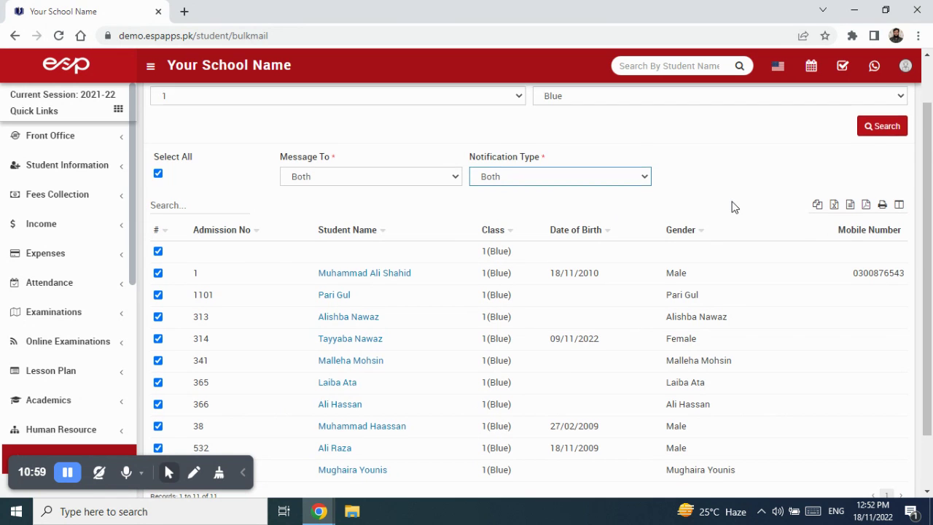
pyautogui.scroll(-1, 731, 204)
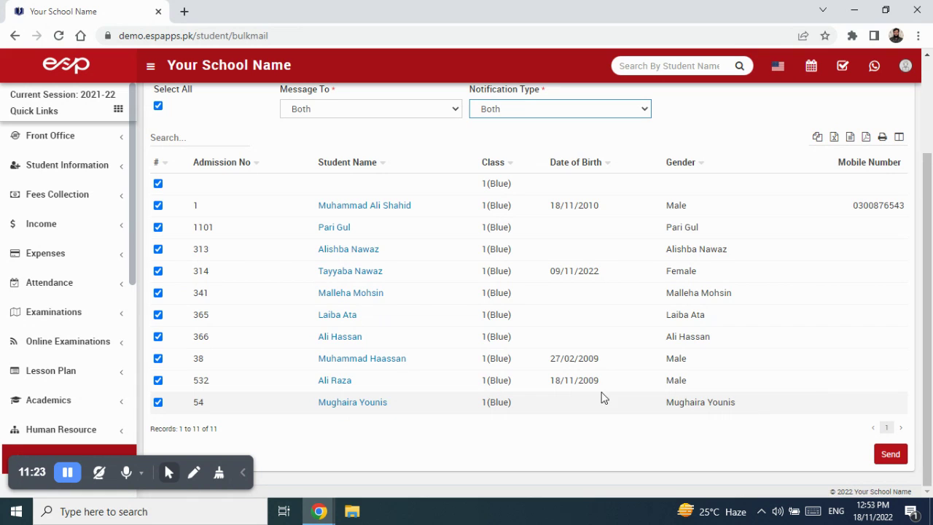
pyautogui.click(583, 113)
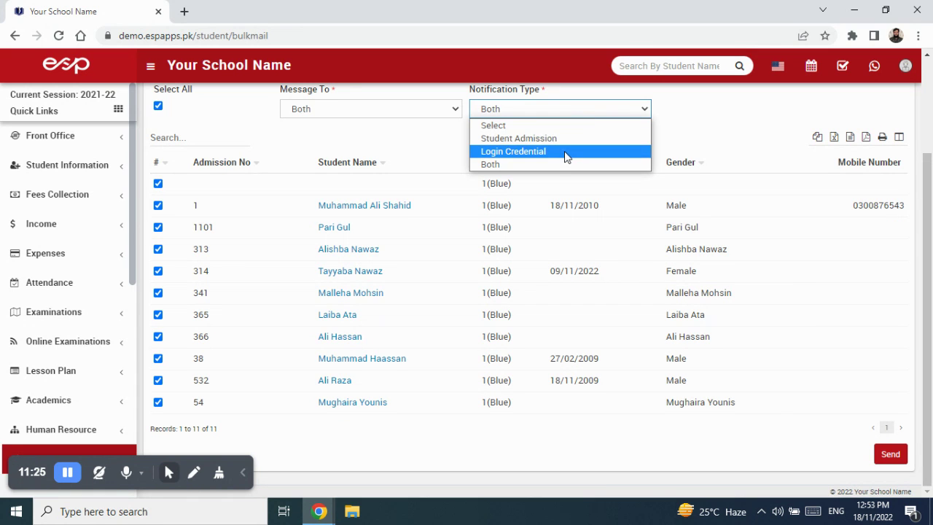
pyautogui.click(701, 139)
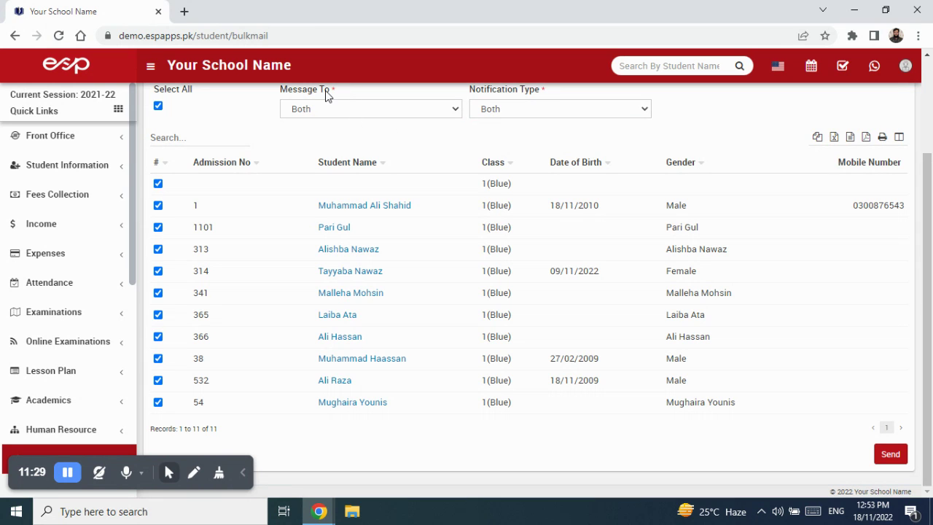
pyautogui.click(897, 459)
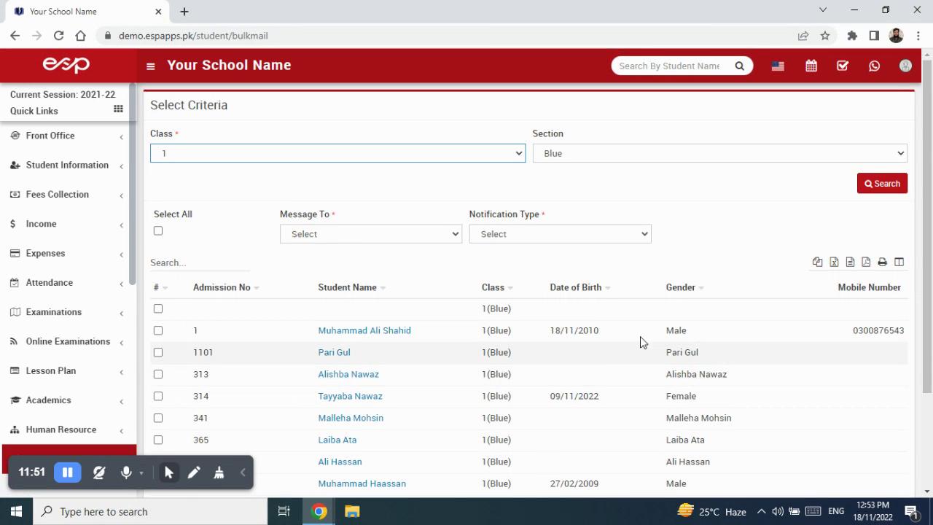
pyautogui.scroll(-3, 677, 358)
pyautogui.scroll(3, 735, 394)
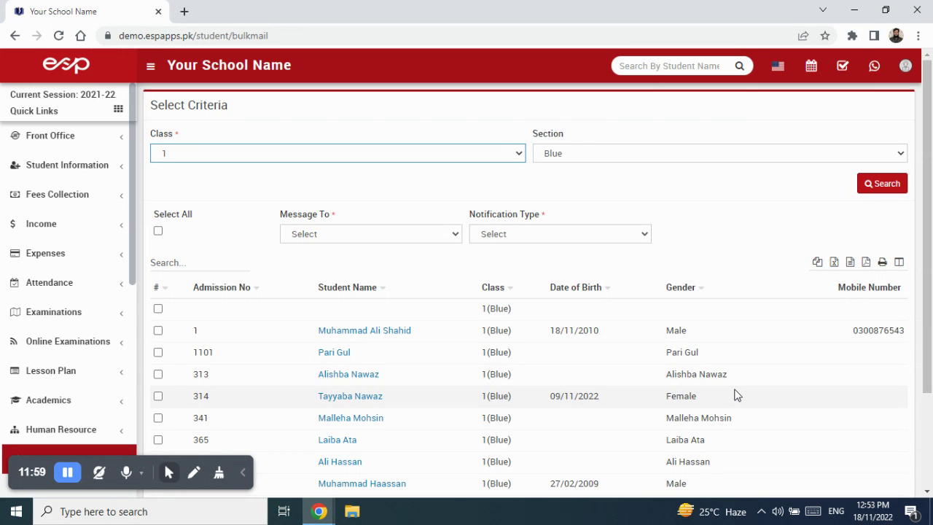
pyautogui.scroll(-2, 736, 394)
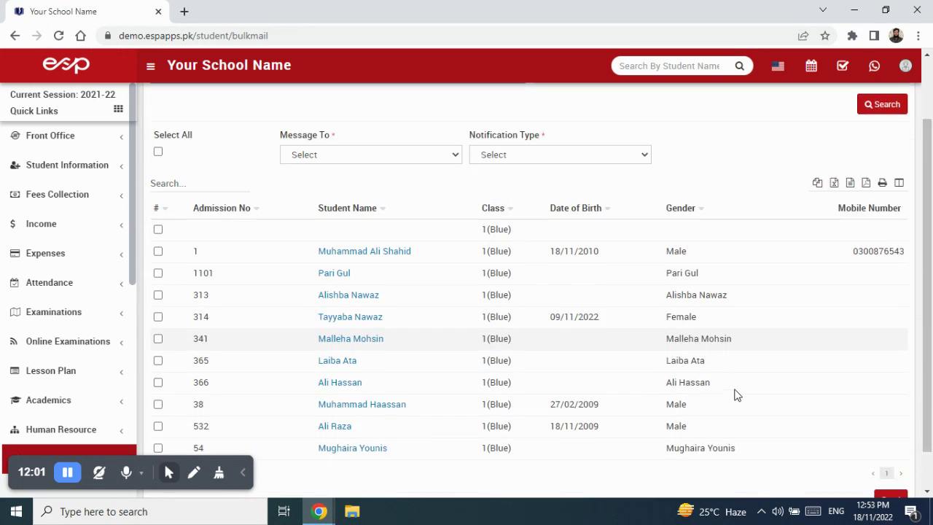
pyautogui.scroll(2, 737, 394)
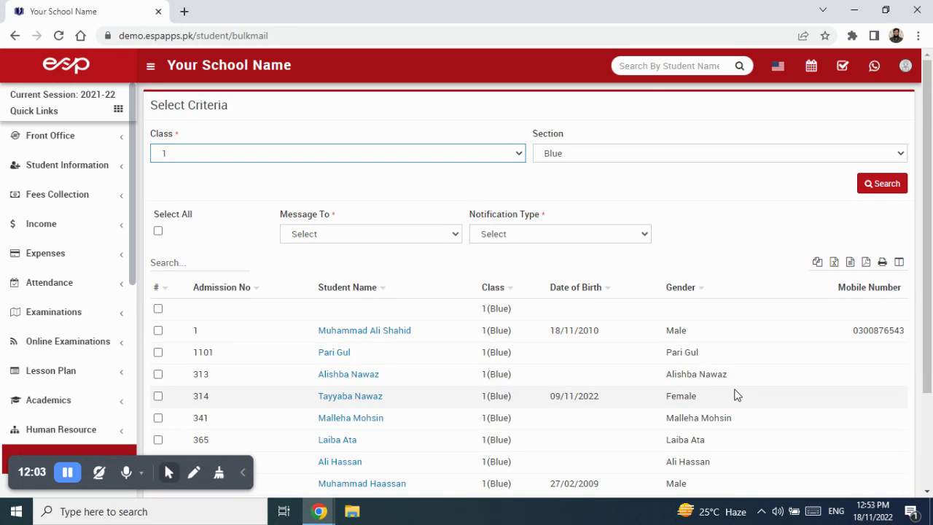
pyautogui.scroll(-1, 570, 300)
pyautogui.scroll(-1, 571, 300)
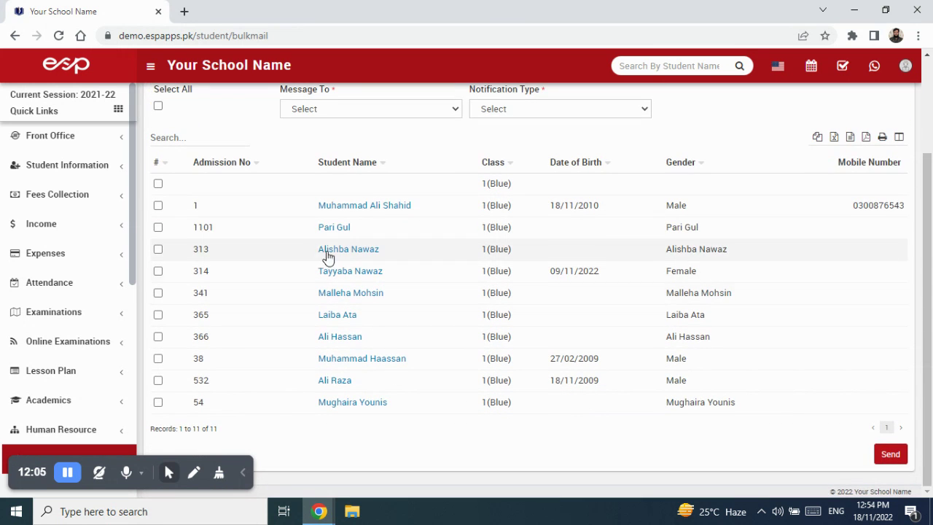
# Open the Email / SMS Log and preview the content of the three logged messages
pyautogui.scroll(-3, 131, 208)
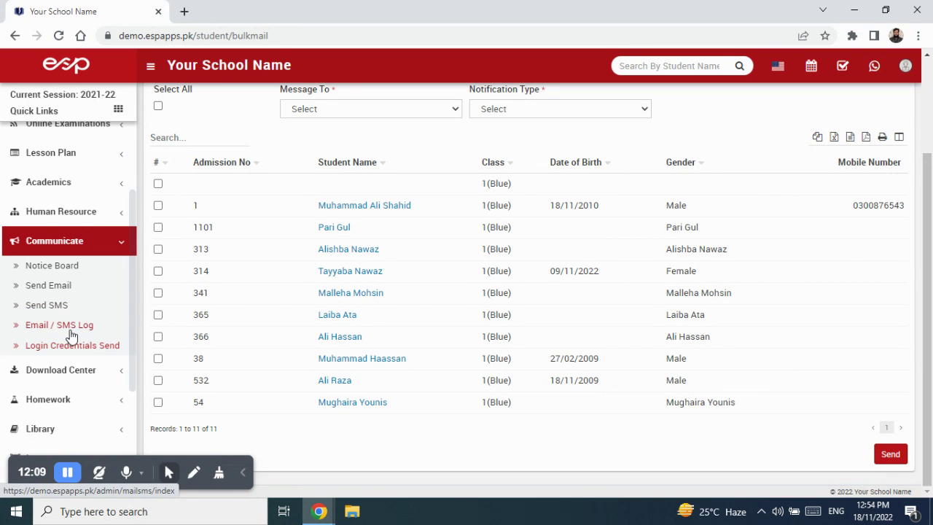
pyautogui.click(69, 332)
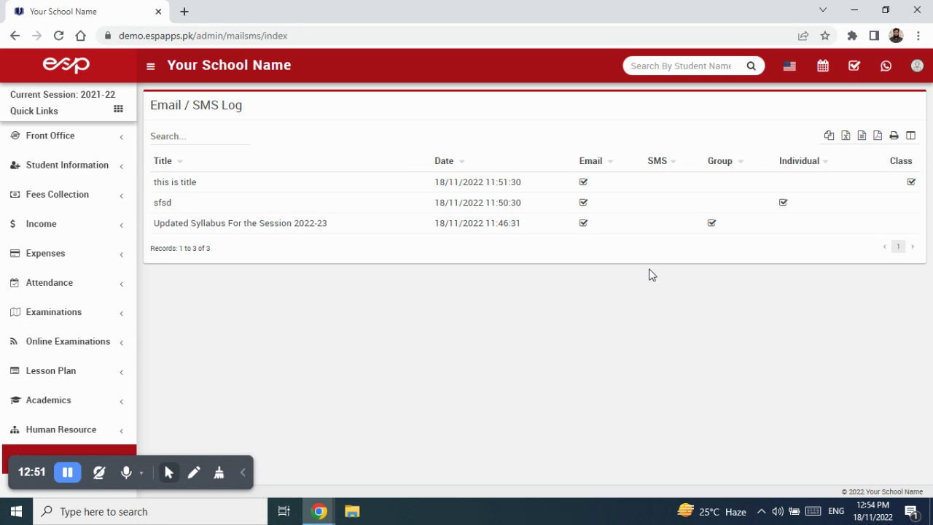
pyautogui.scroll(-3, 105, 340)
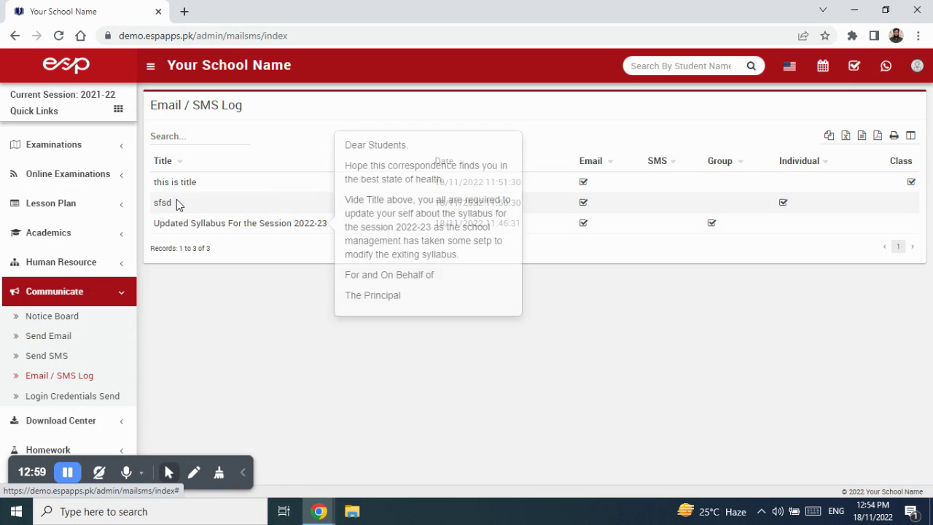
pyautogui.moveTo(172, 189)
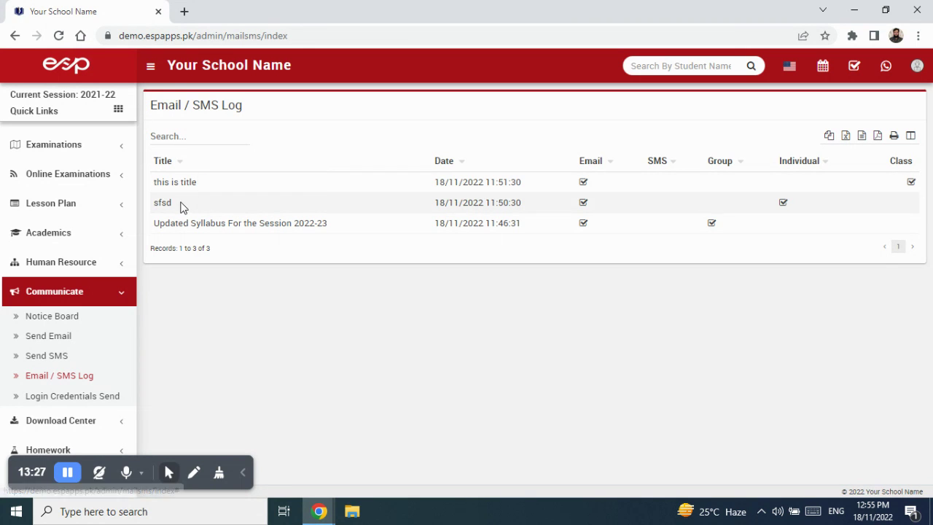
pyautogui.moveTo(167, 211)
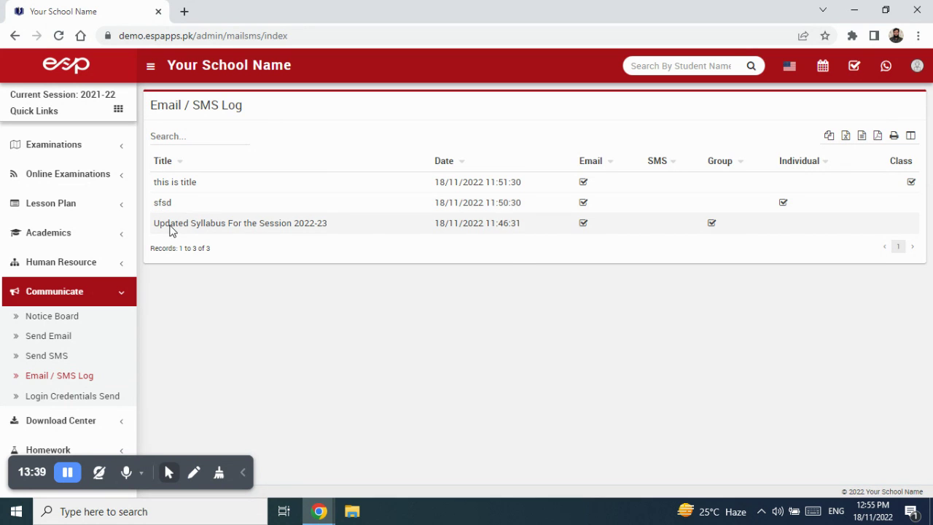
pyautogui.moveTo(208, 229)
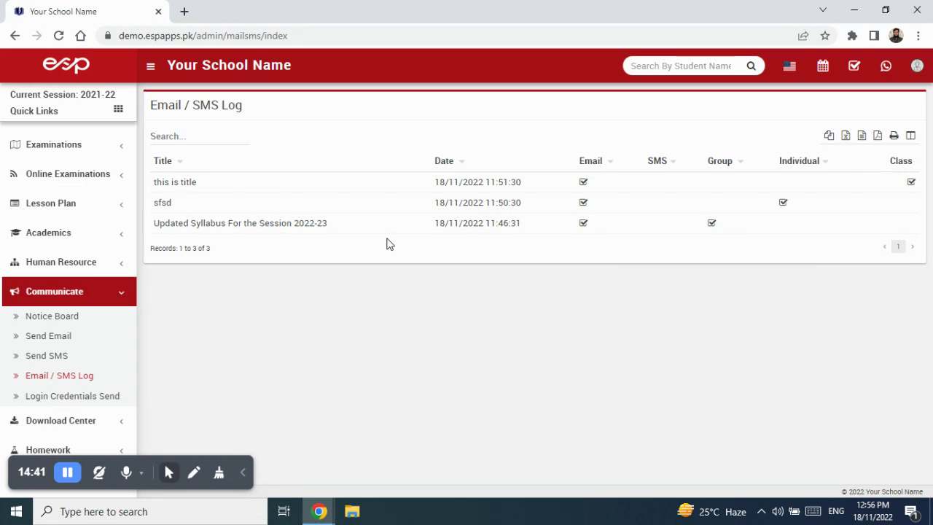
# Highlight the demo subdomain in the page's web address, then deselect it and collapse the Communicate module
pyautogui.click(138, 37)
pyautogui.click(139, 38)
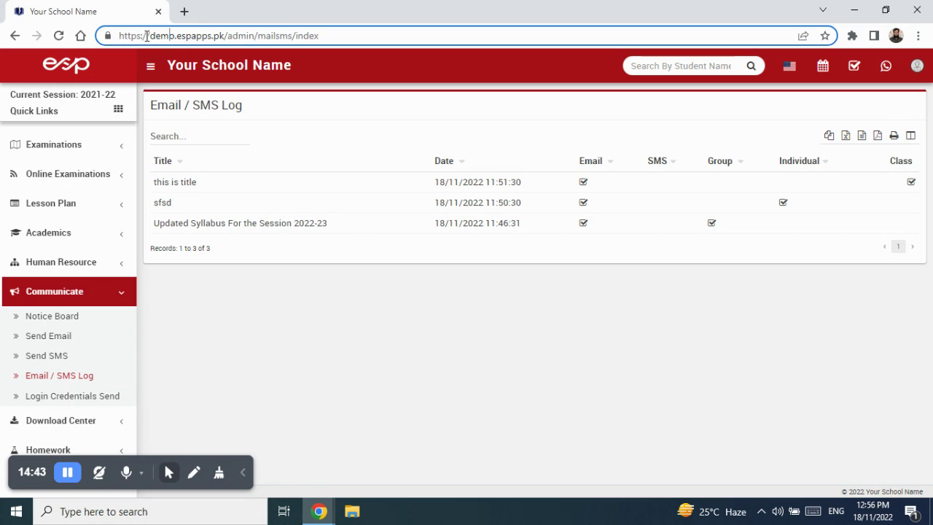
pyautogui.moveTo(150, 36); pyautogui.dragTo(175, 36)
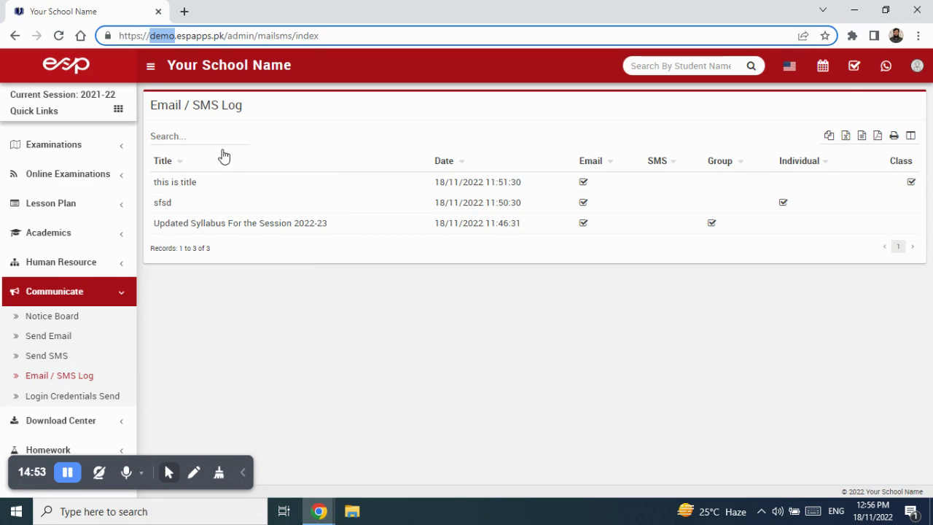
pyautogui.moveTo(201, 107); pyautogui.dragTo(212, 106)
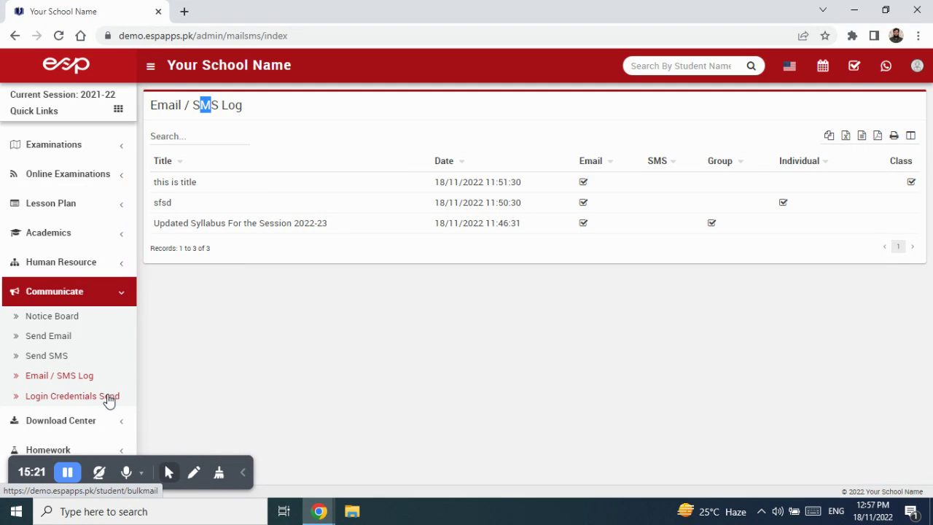
pyautogui.click(104, 299)
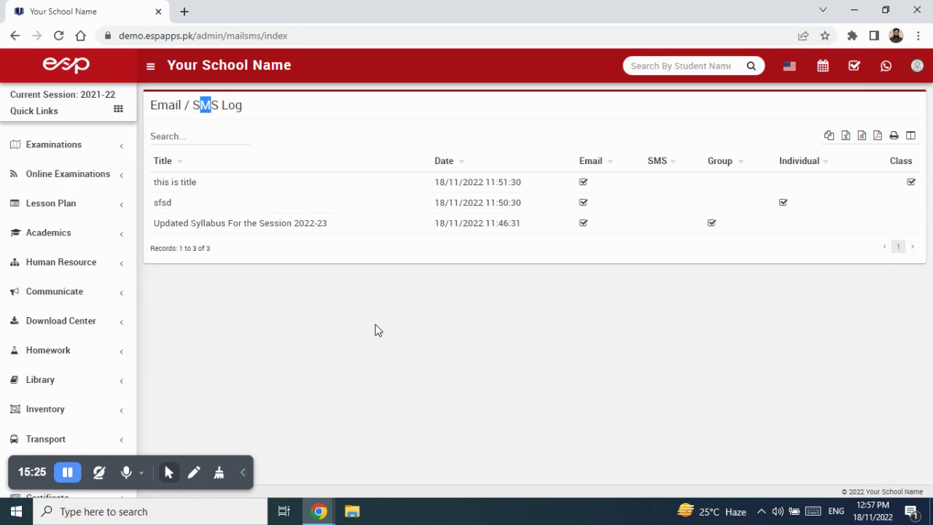